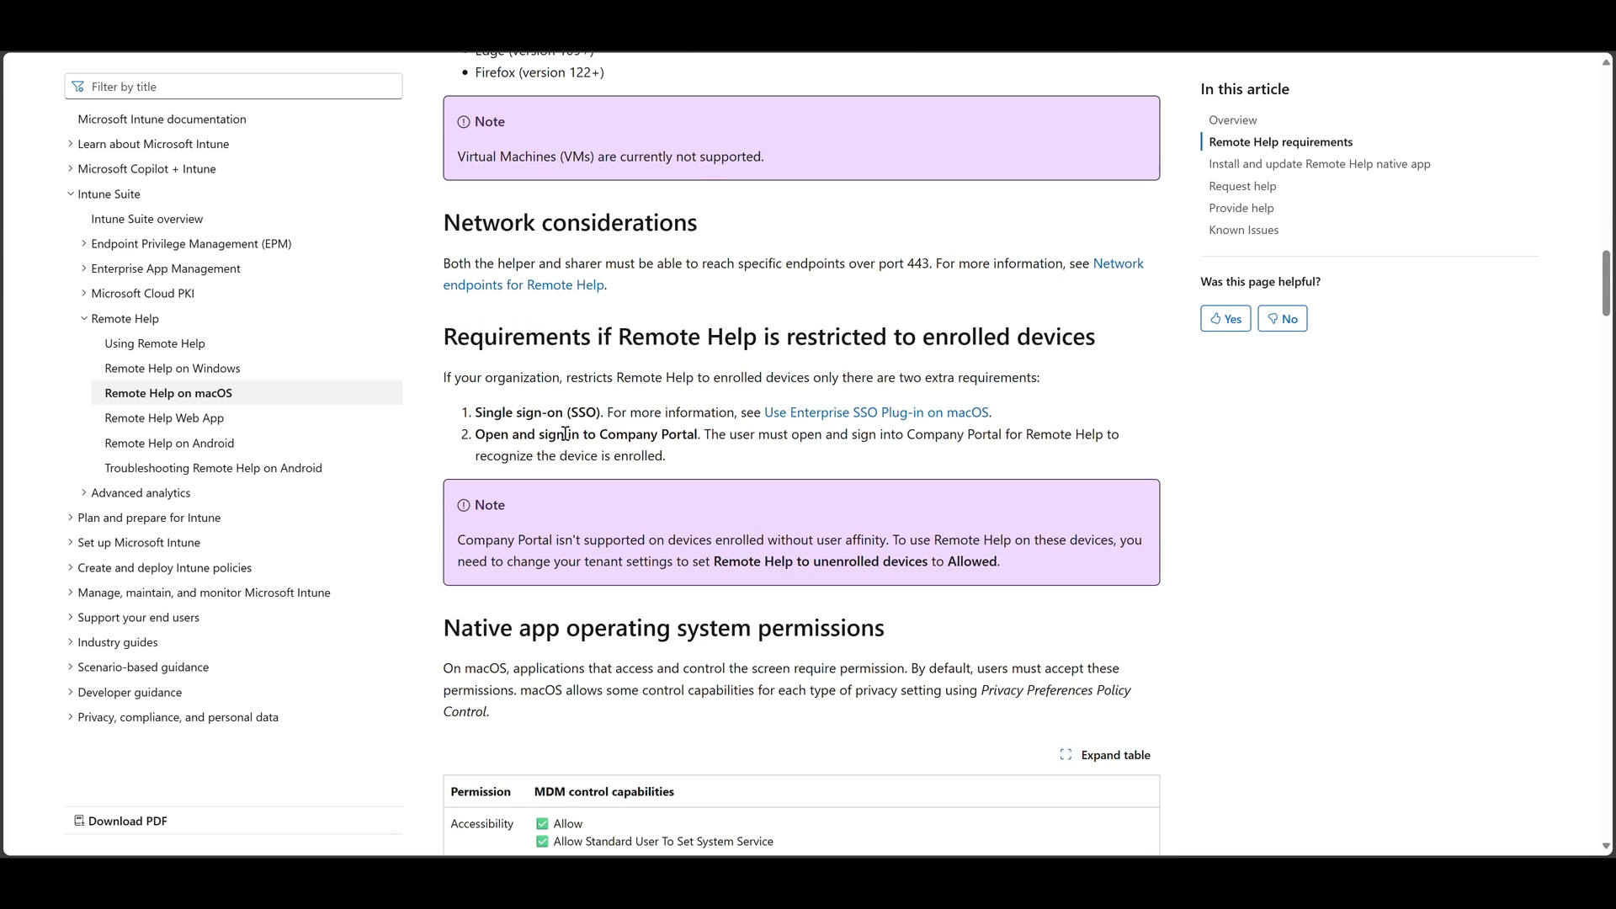
drag(445, 337, 1095, 338)
click(640, 411)
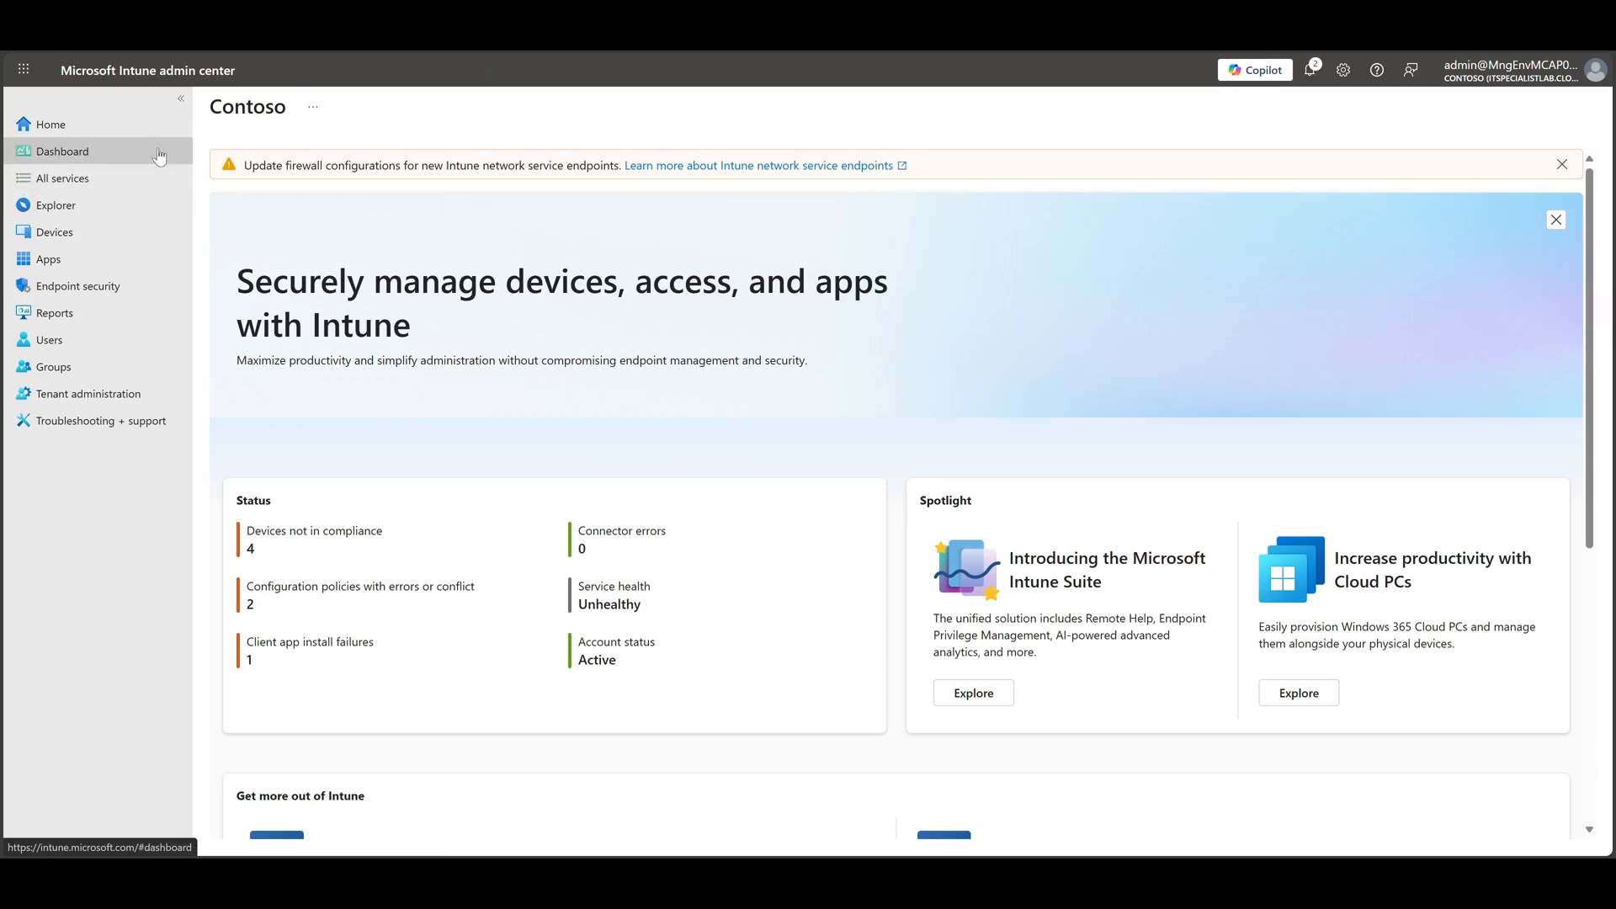
Open the configuration policies for macOS devices in the Microsoft Intune admin center
click(109, 234)
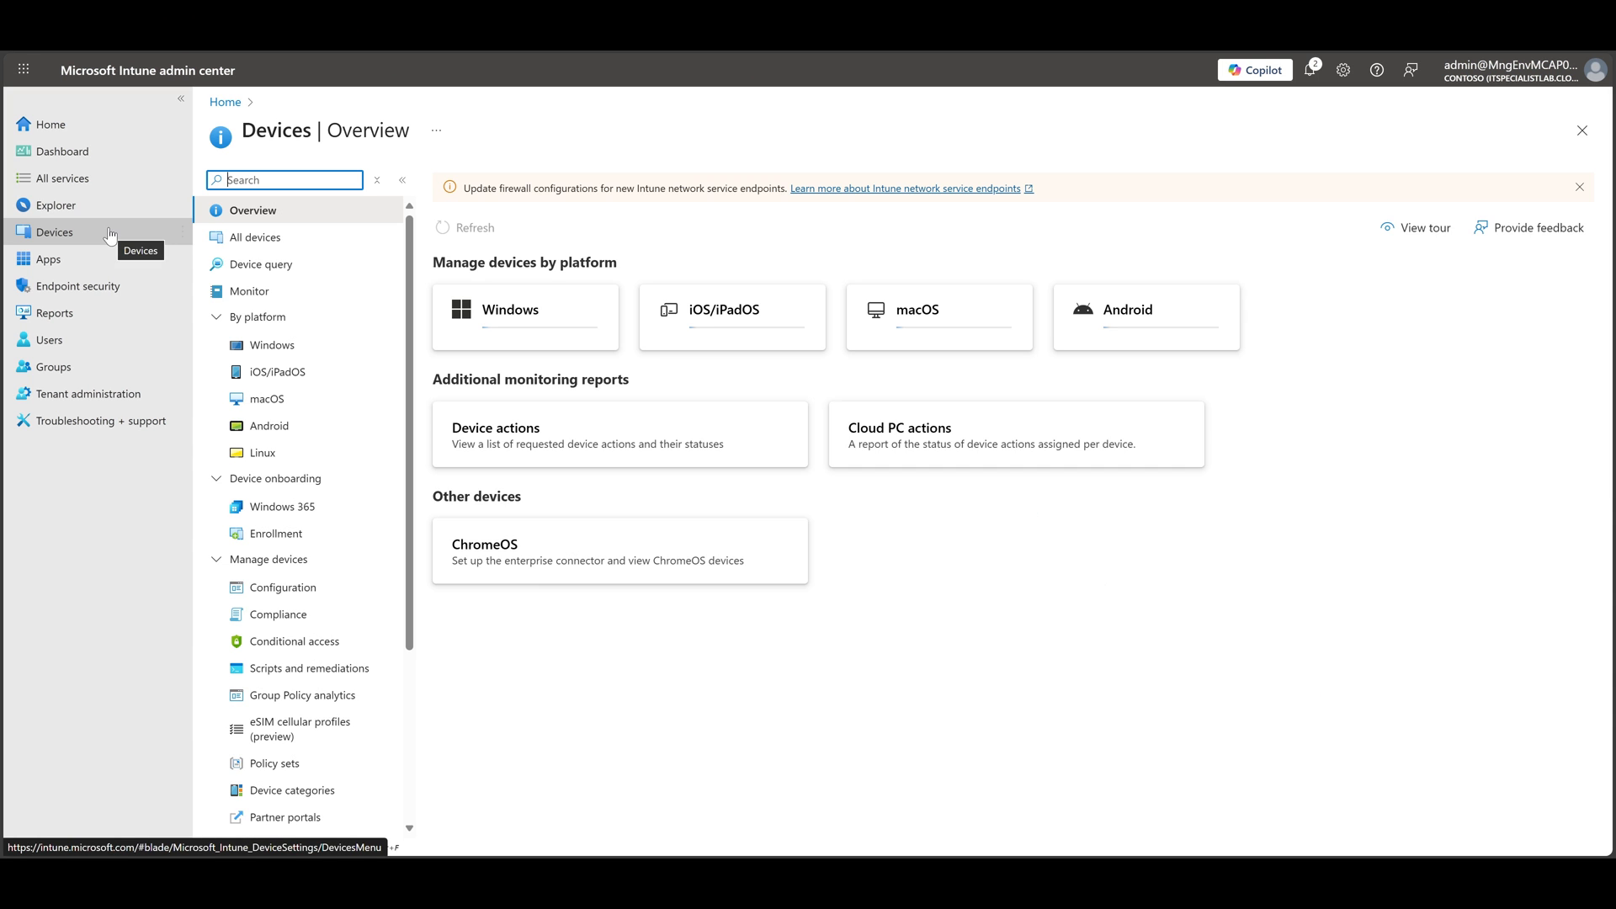
click(344, 396)
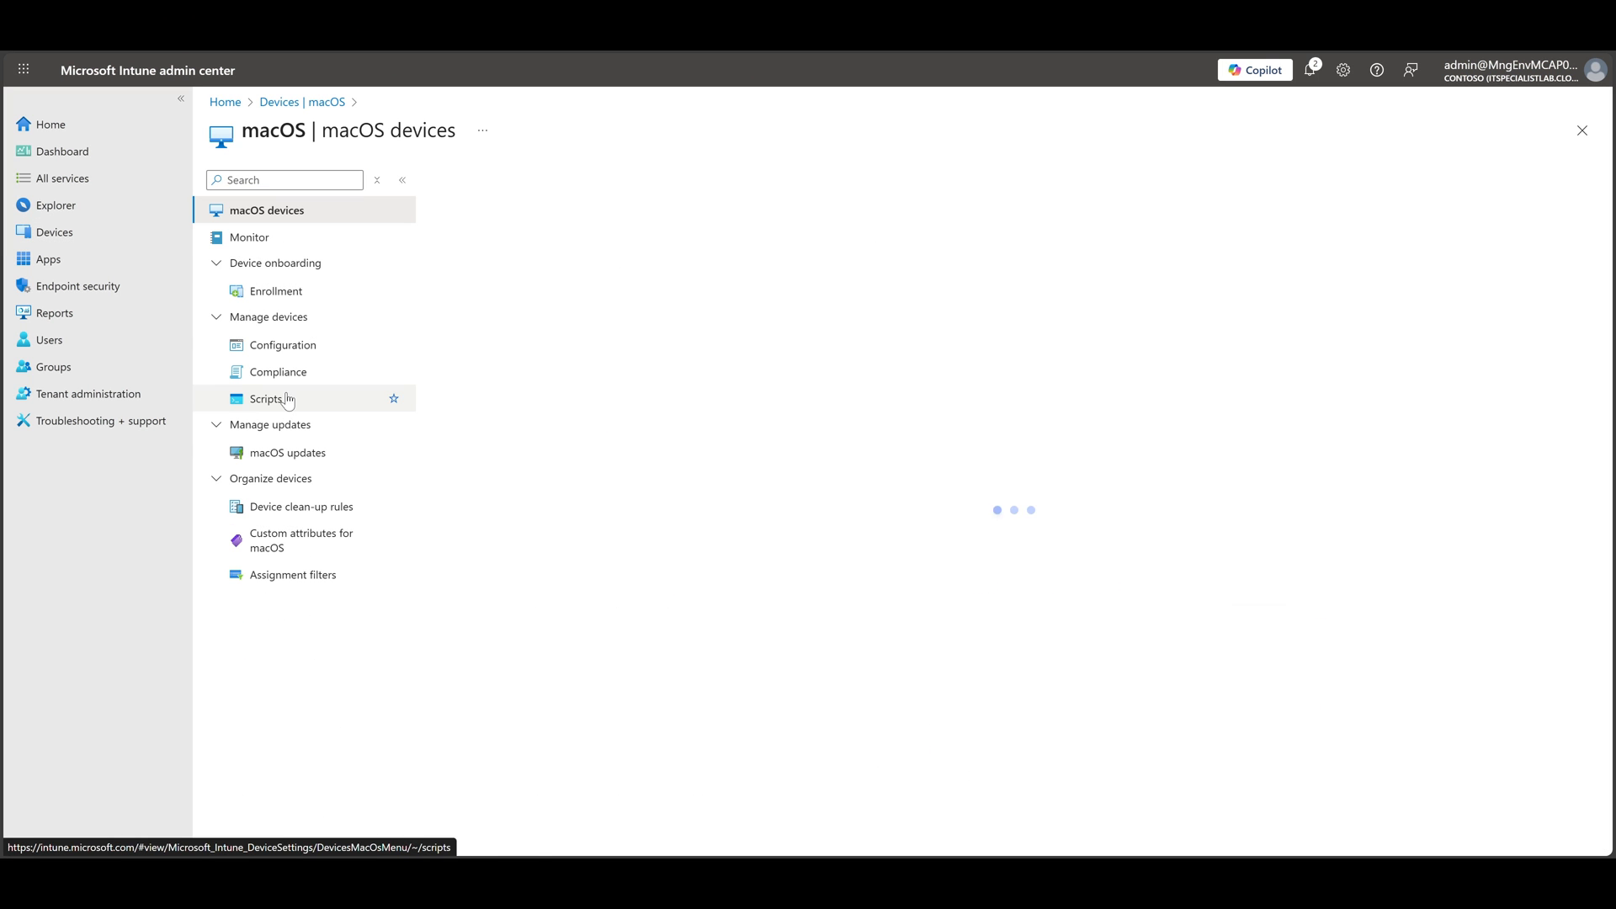
click(284, 349)
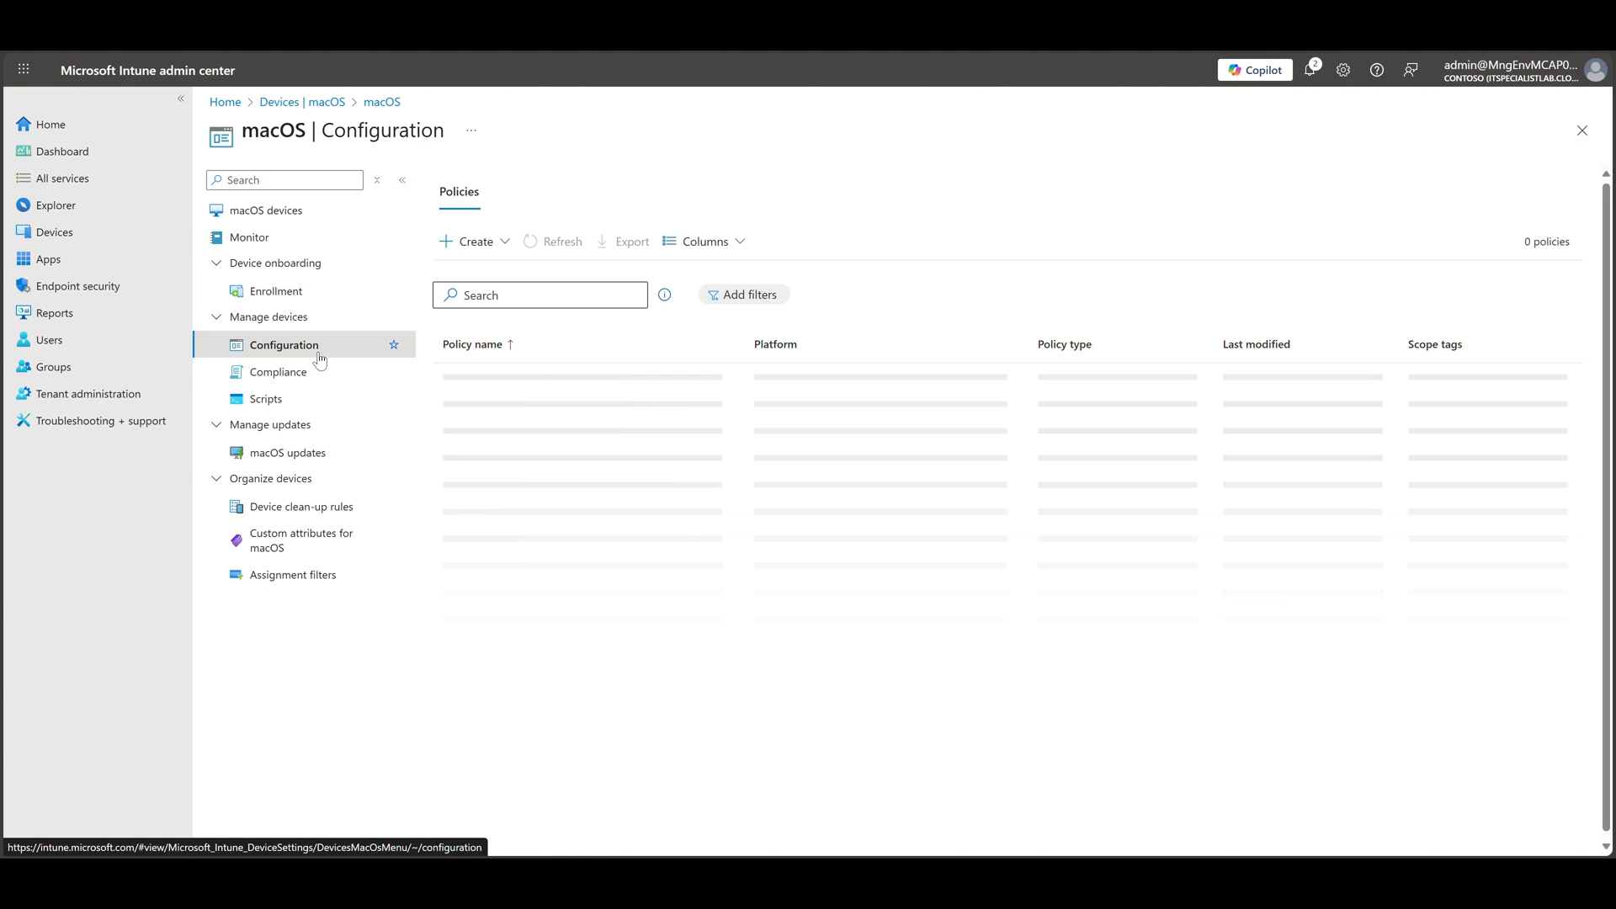
Start a new macOS policy with the Settings catalog profile type and name it "macOS - Remote Help configuration"
click(502, 251)
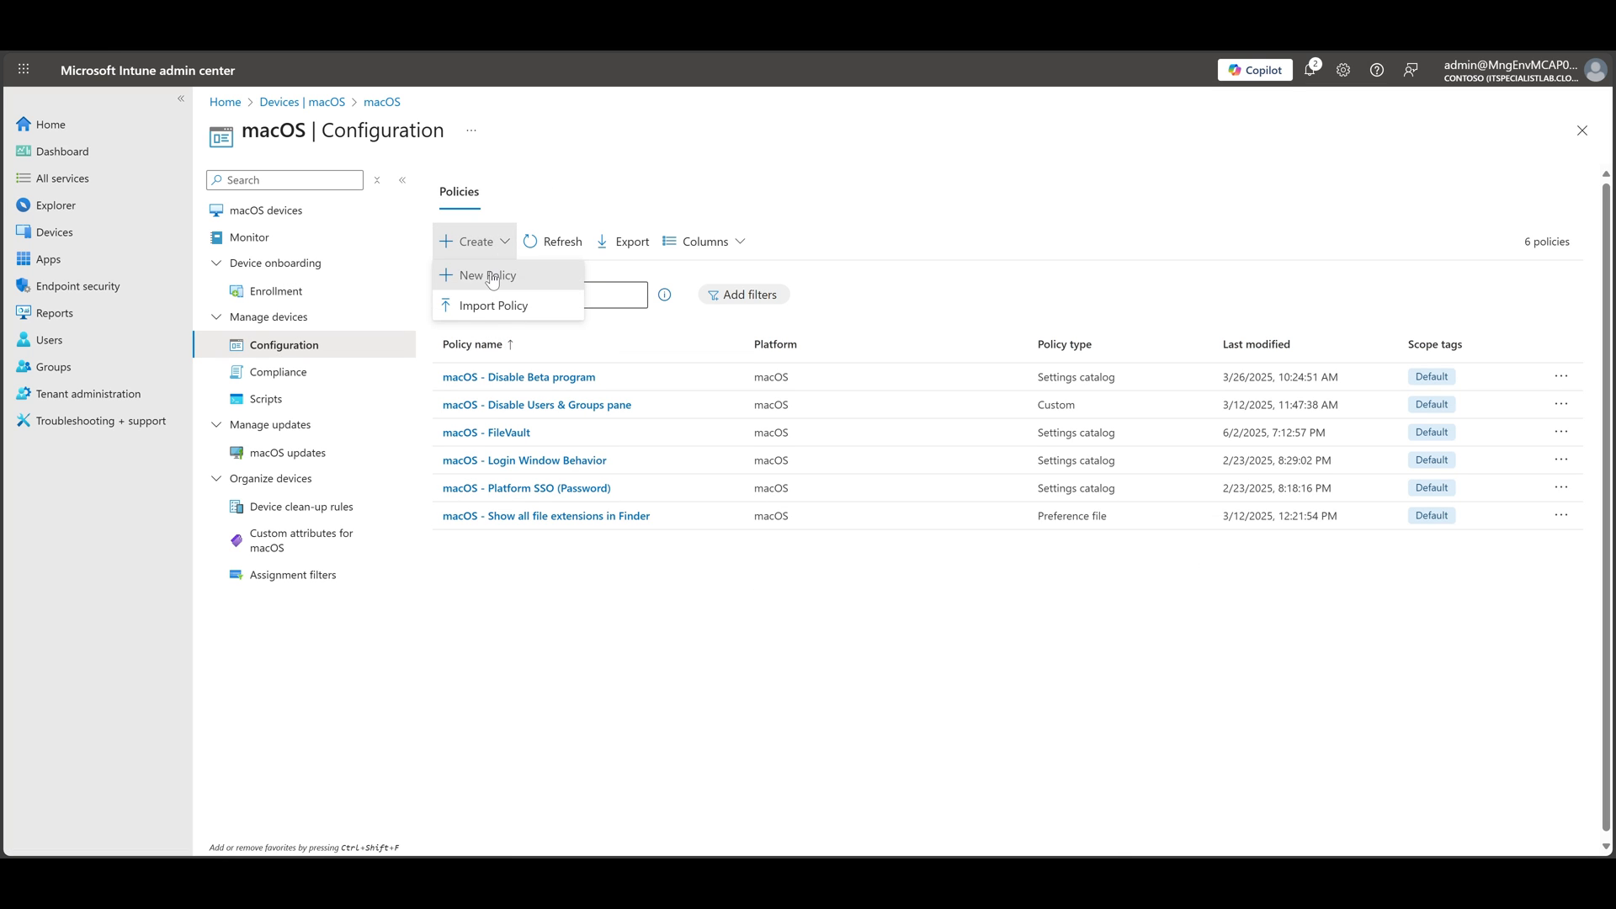
click(482, 268)
click(1197, 237)
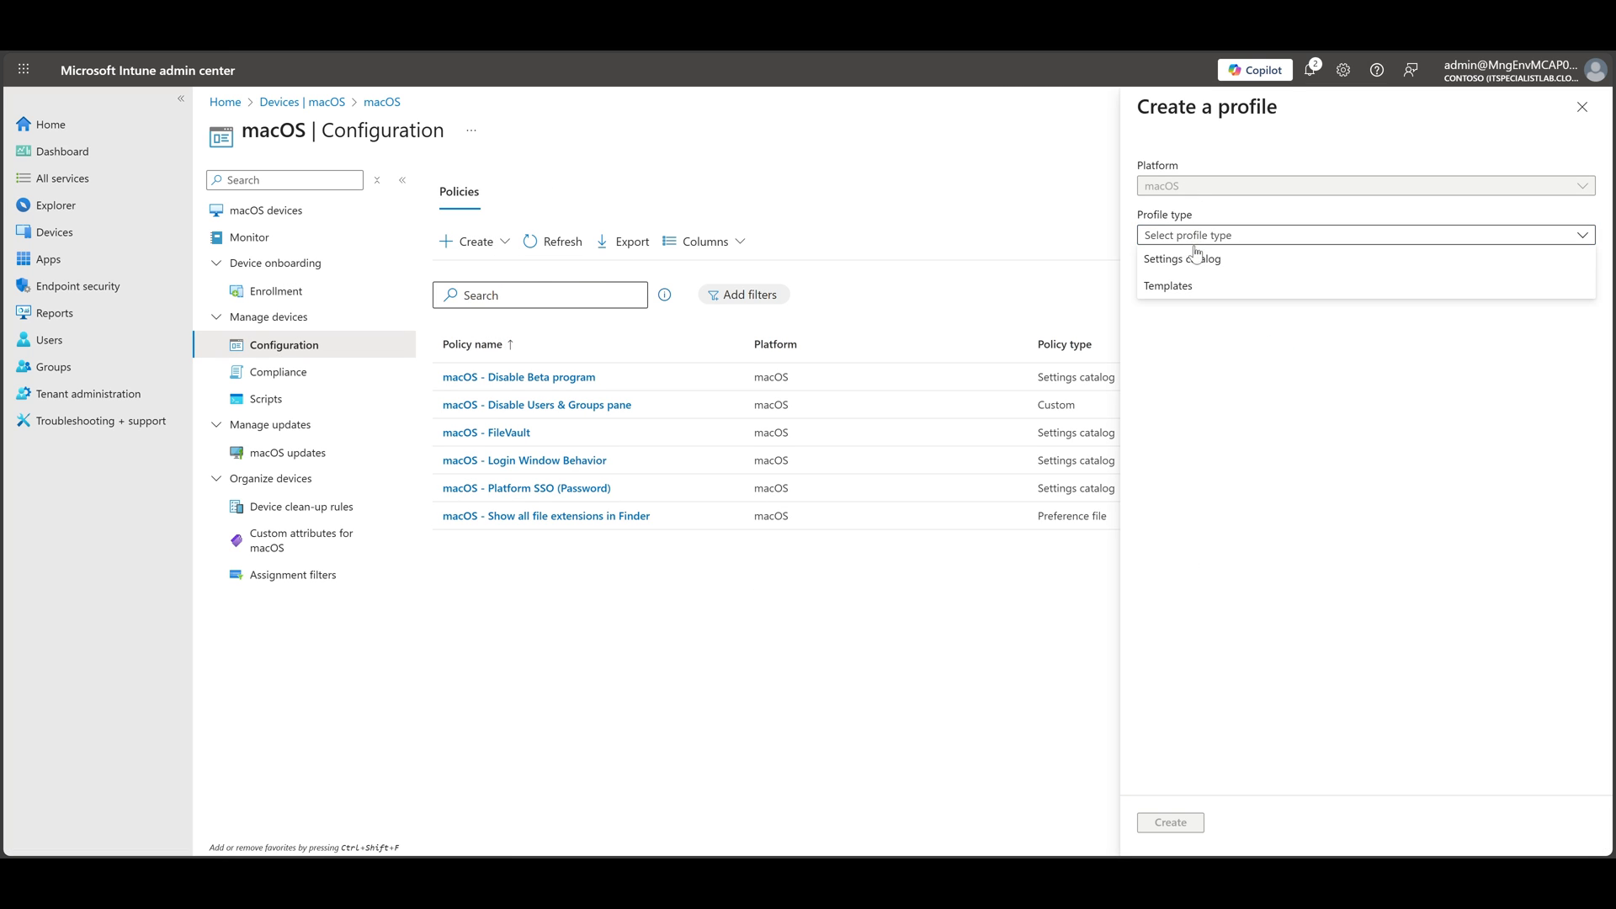
click(1196, 258)
click(1170, 823)
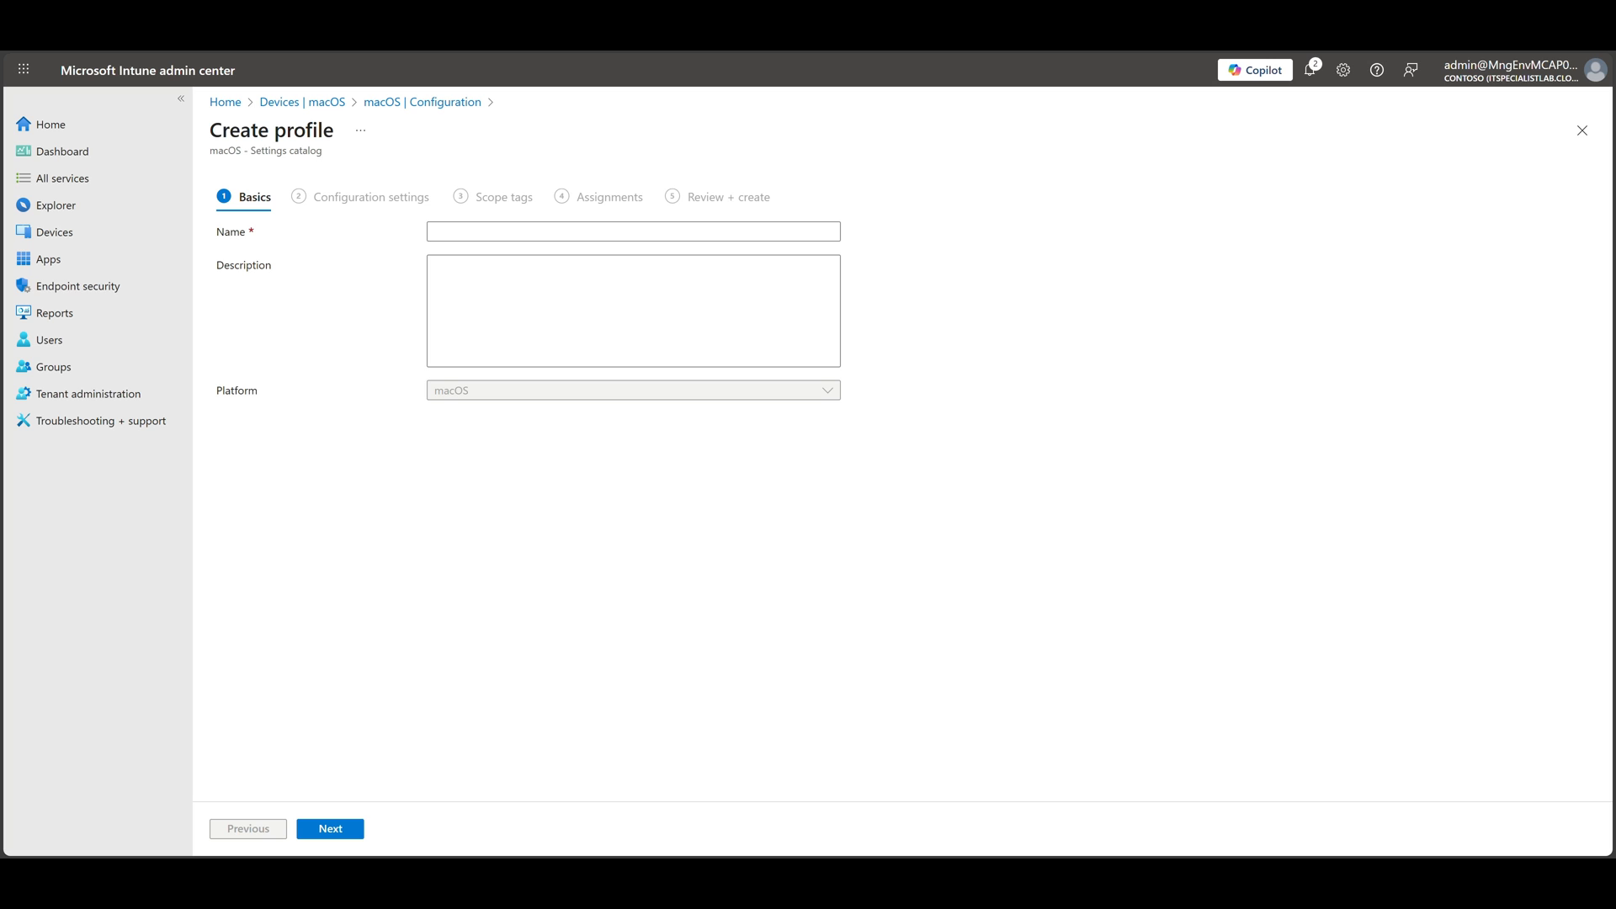
click(487, 232)
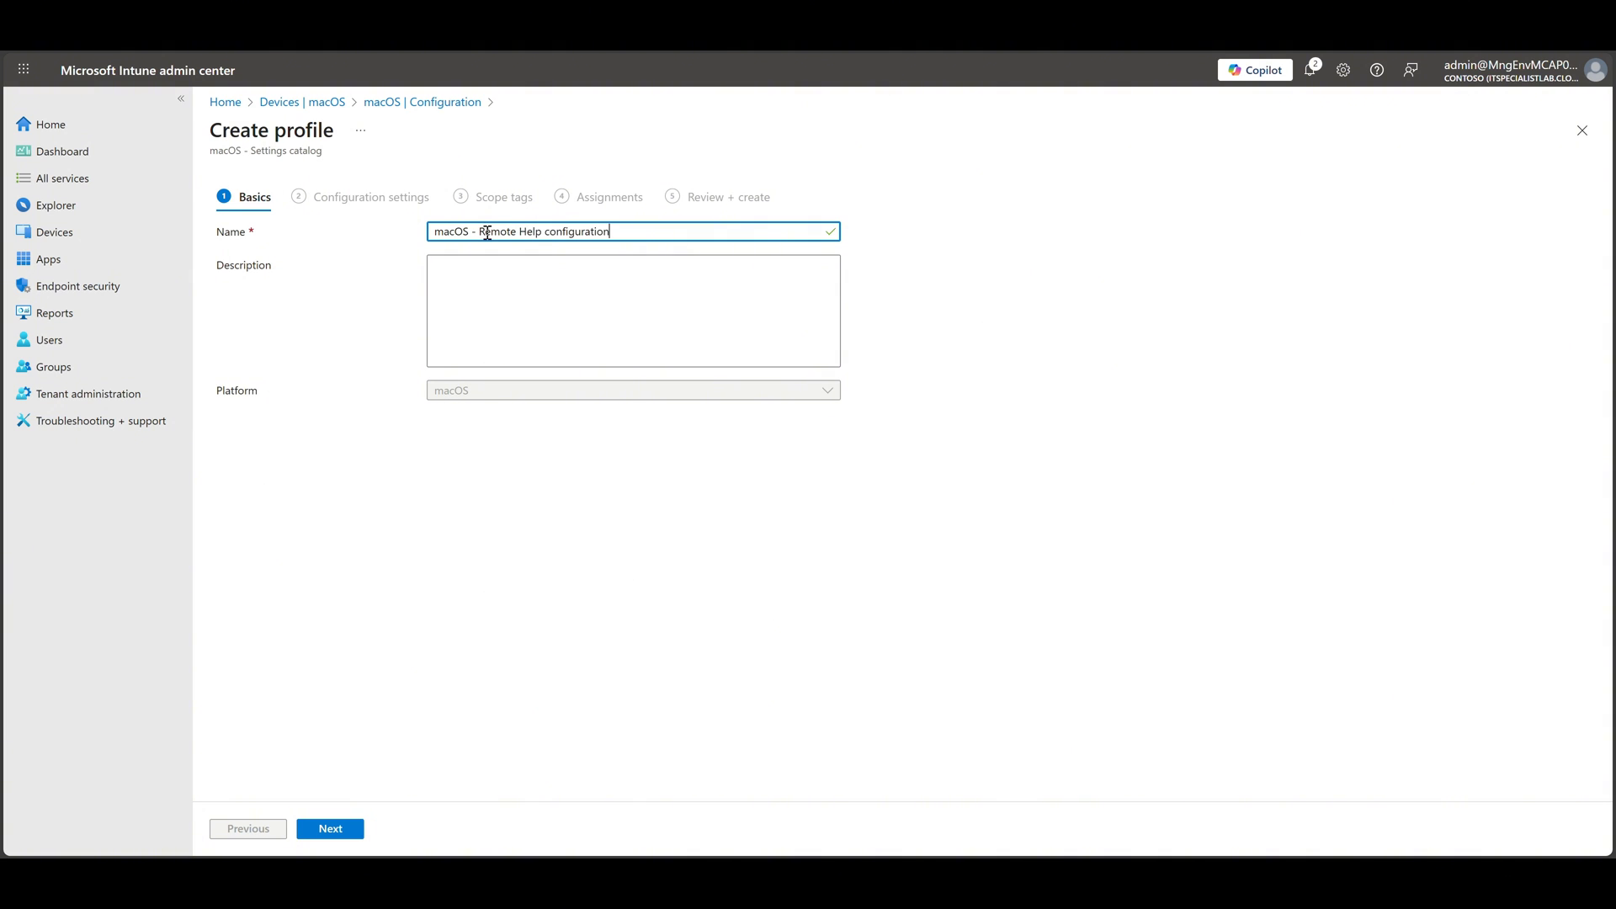
click(341, 828)
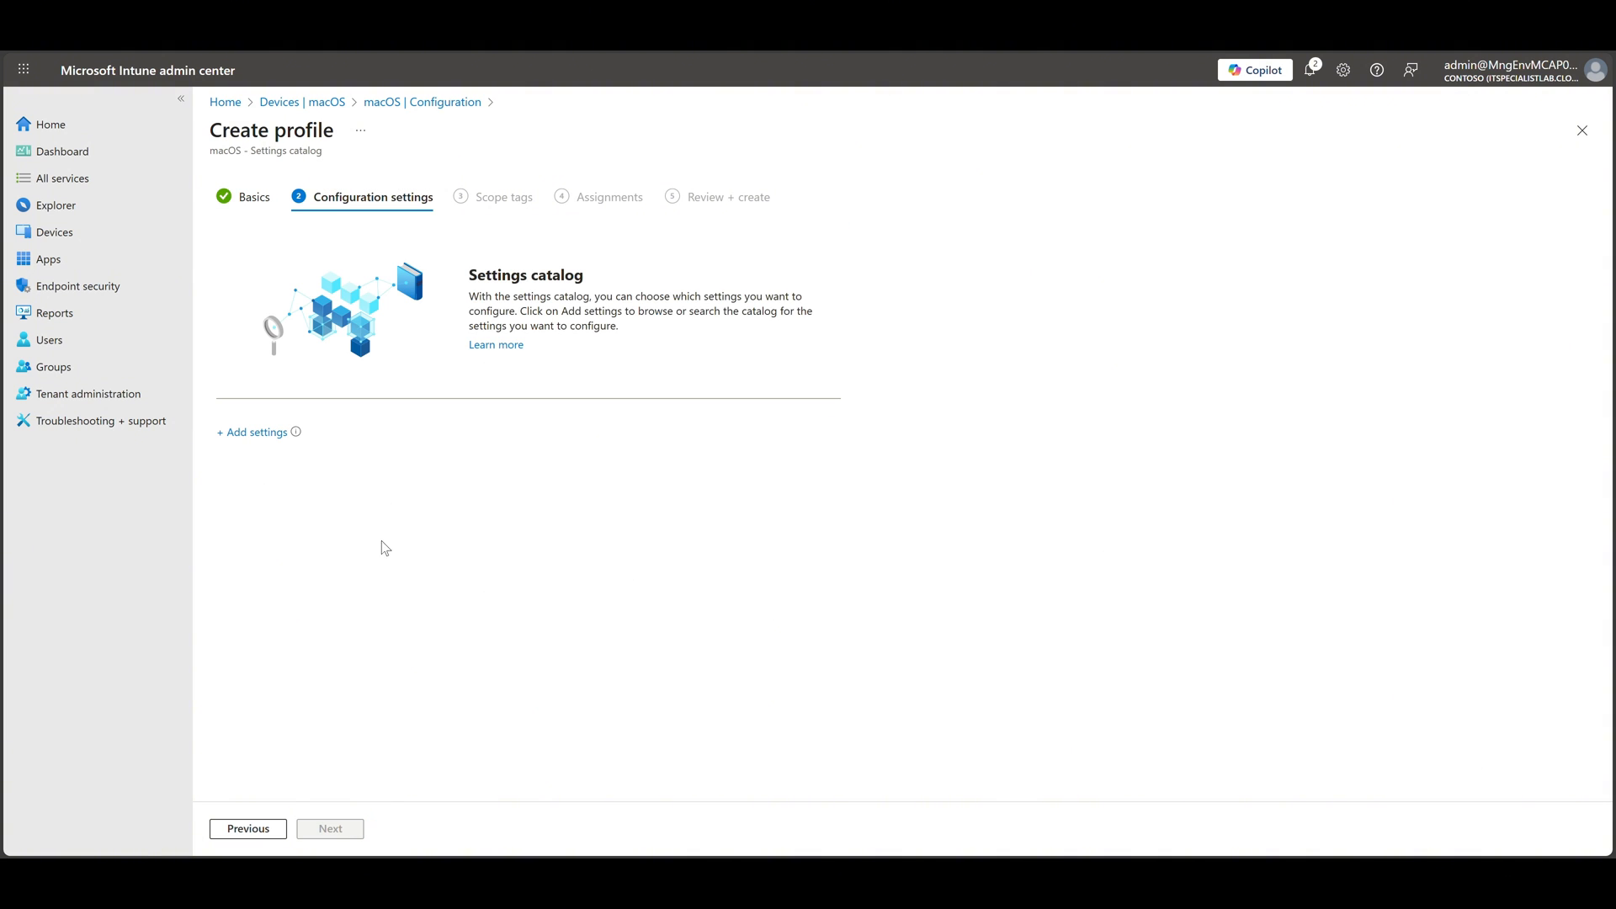
Search the settings catalog for "privacy" and open the Privacy Preferences Policy Control category
click(258, 433)
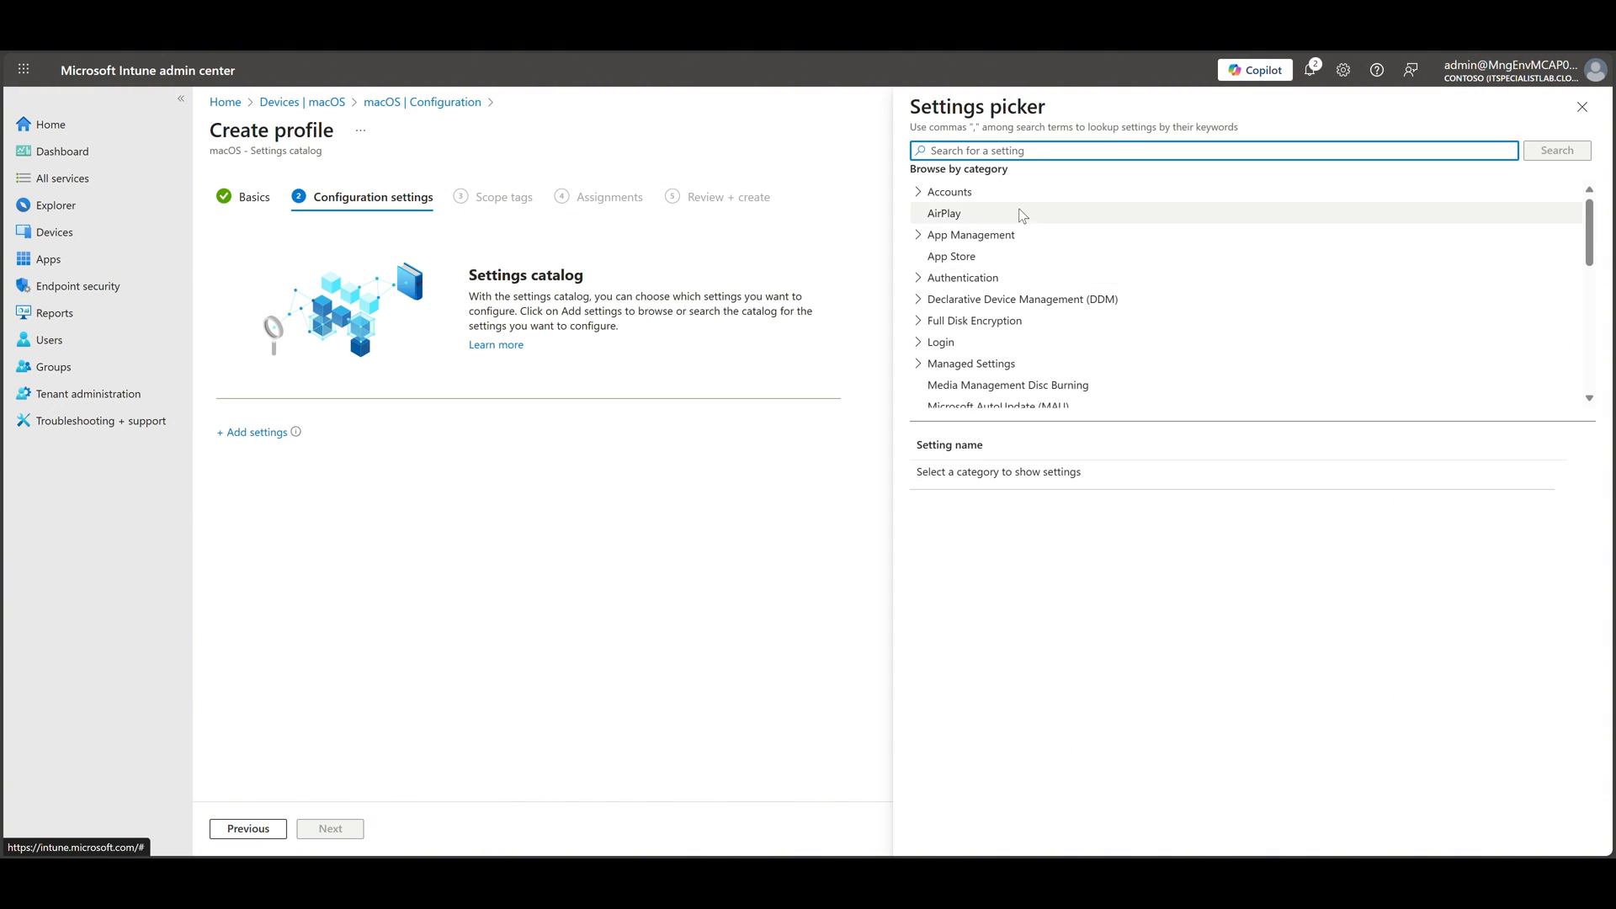
text(privacy)
key(Return)
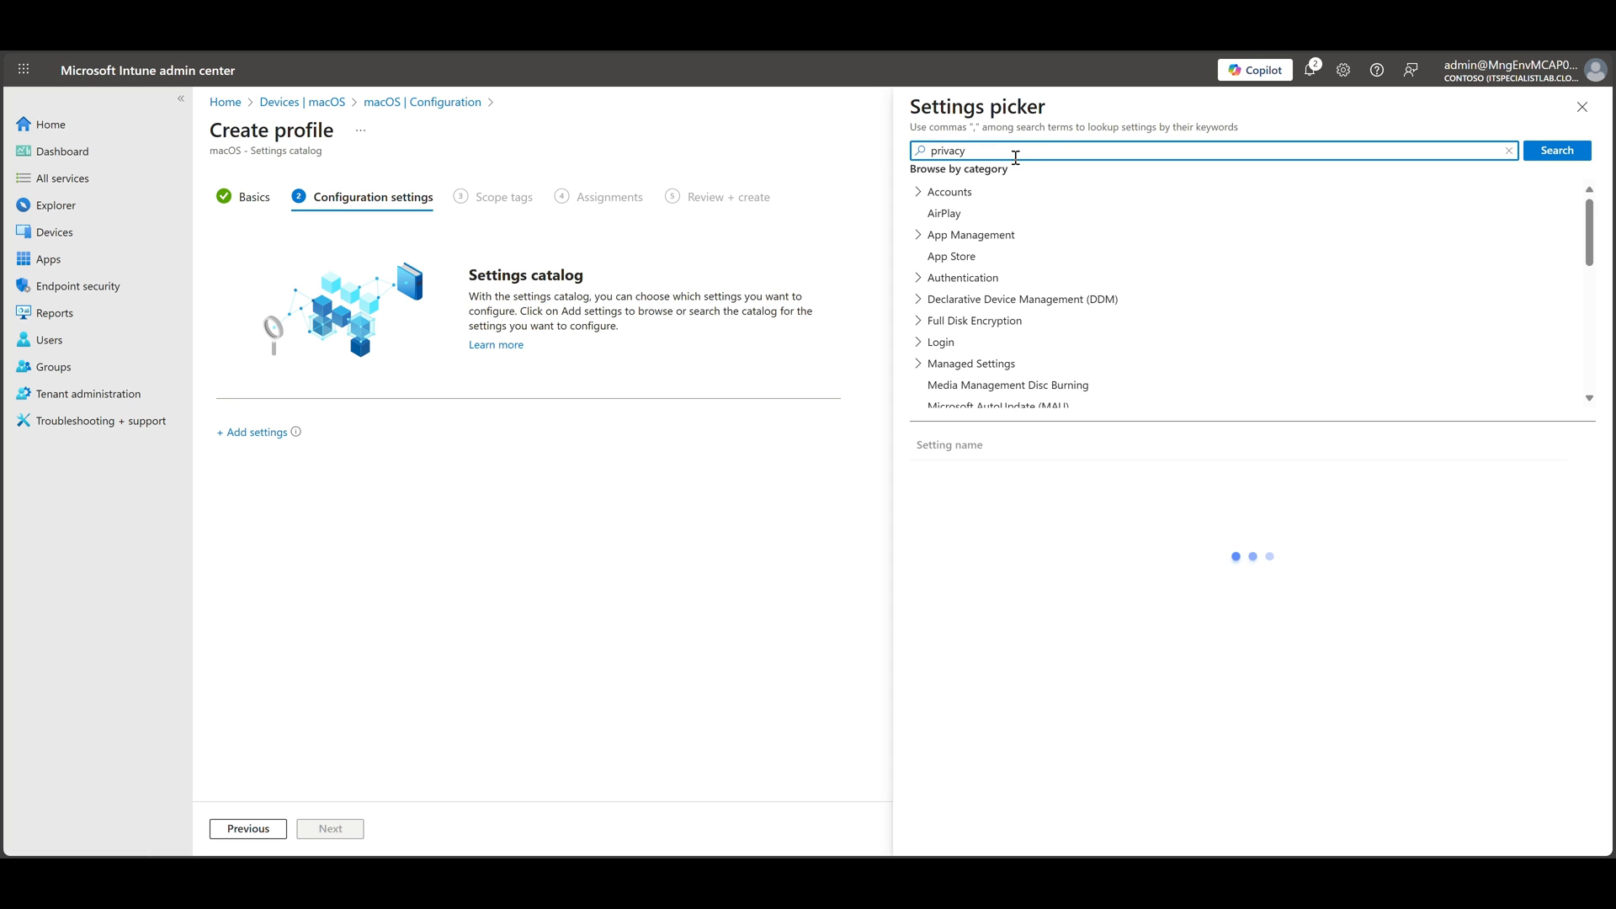
click(999, 201)
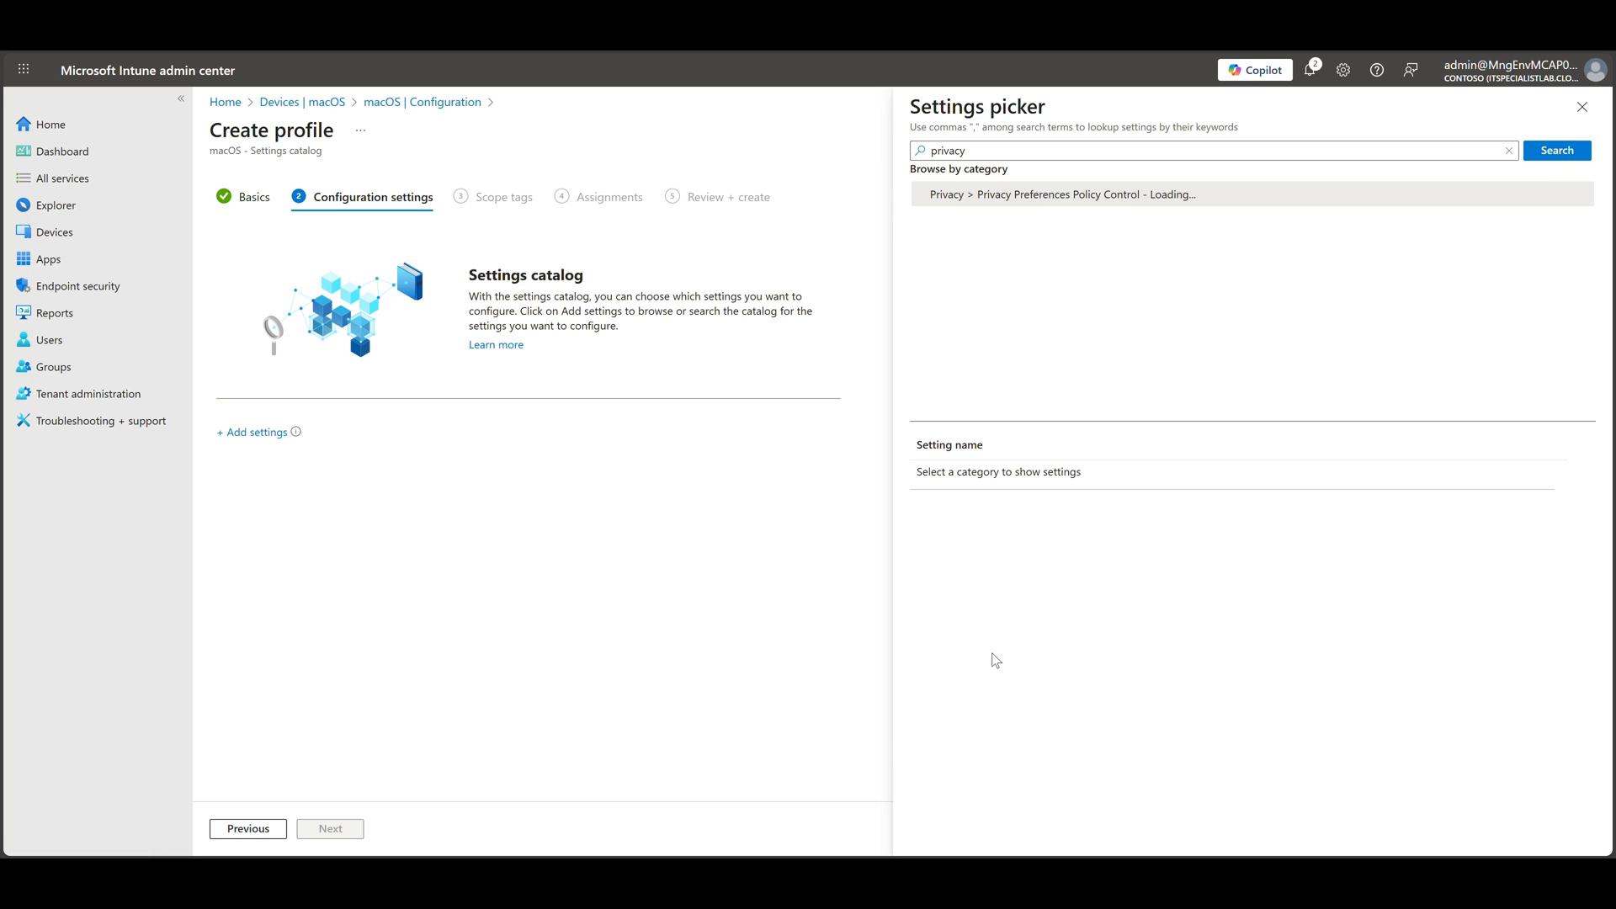
Add the Accessibility service settings to the profile, leaving out Allowed
click(923, 528)
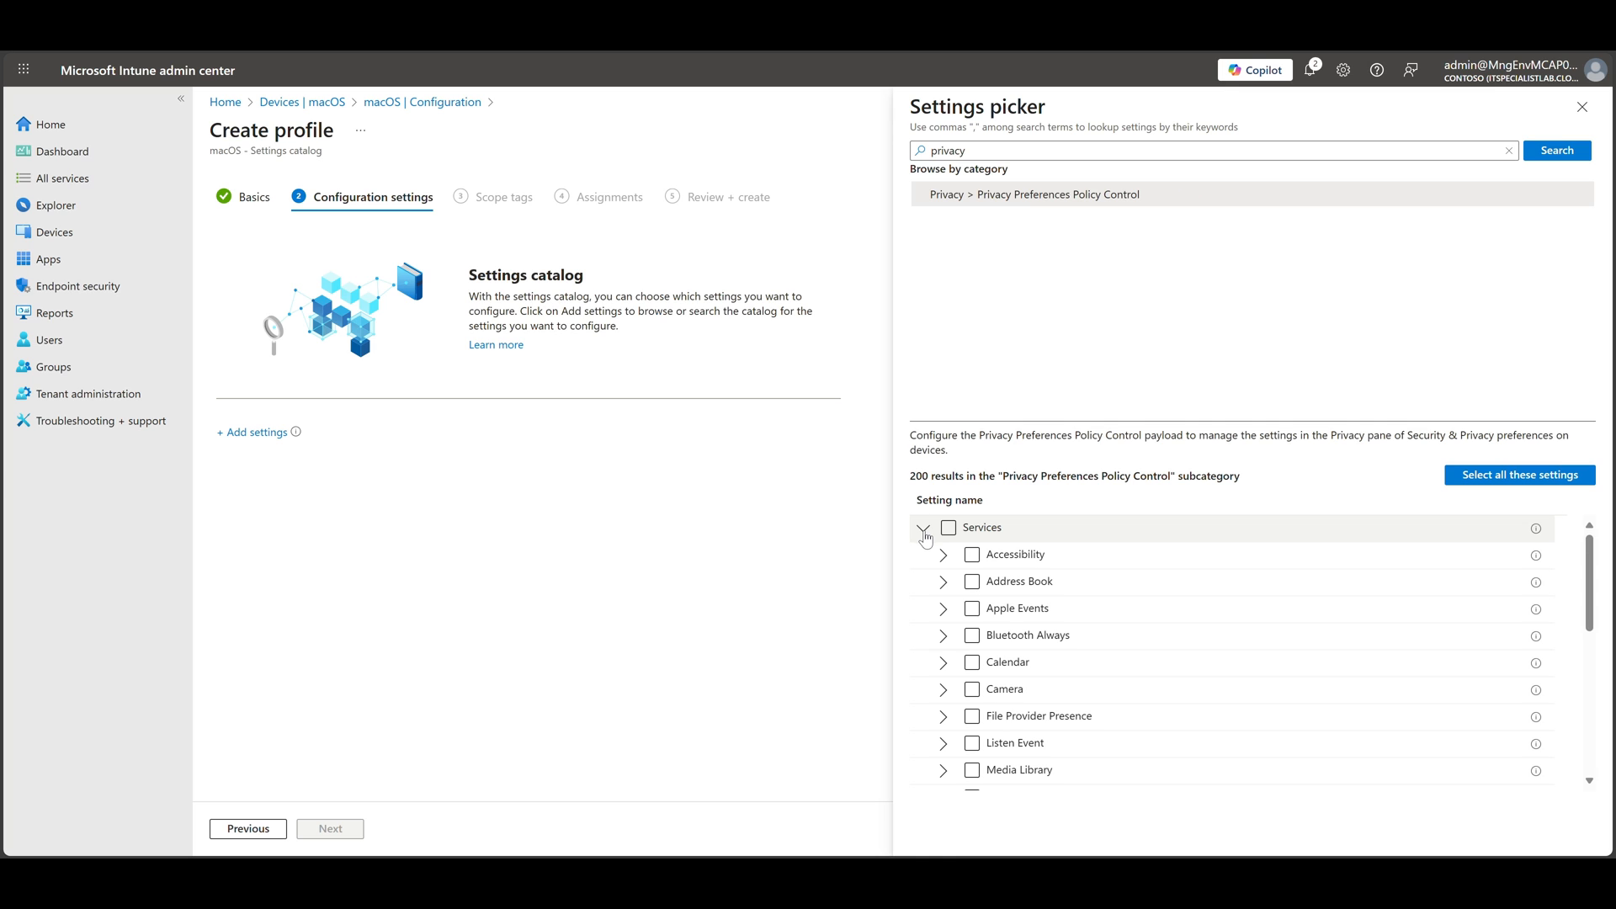
click(973, 555)
click(944, 555)
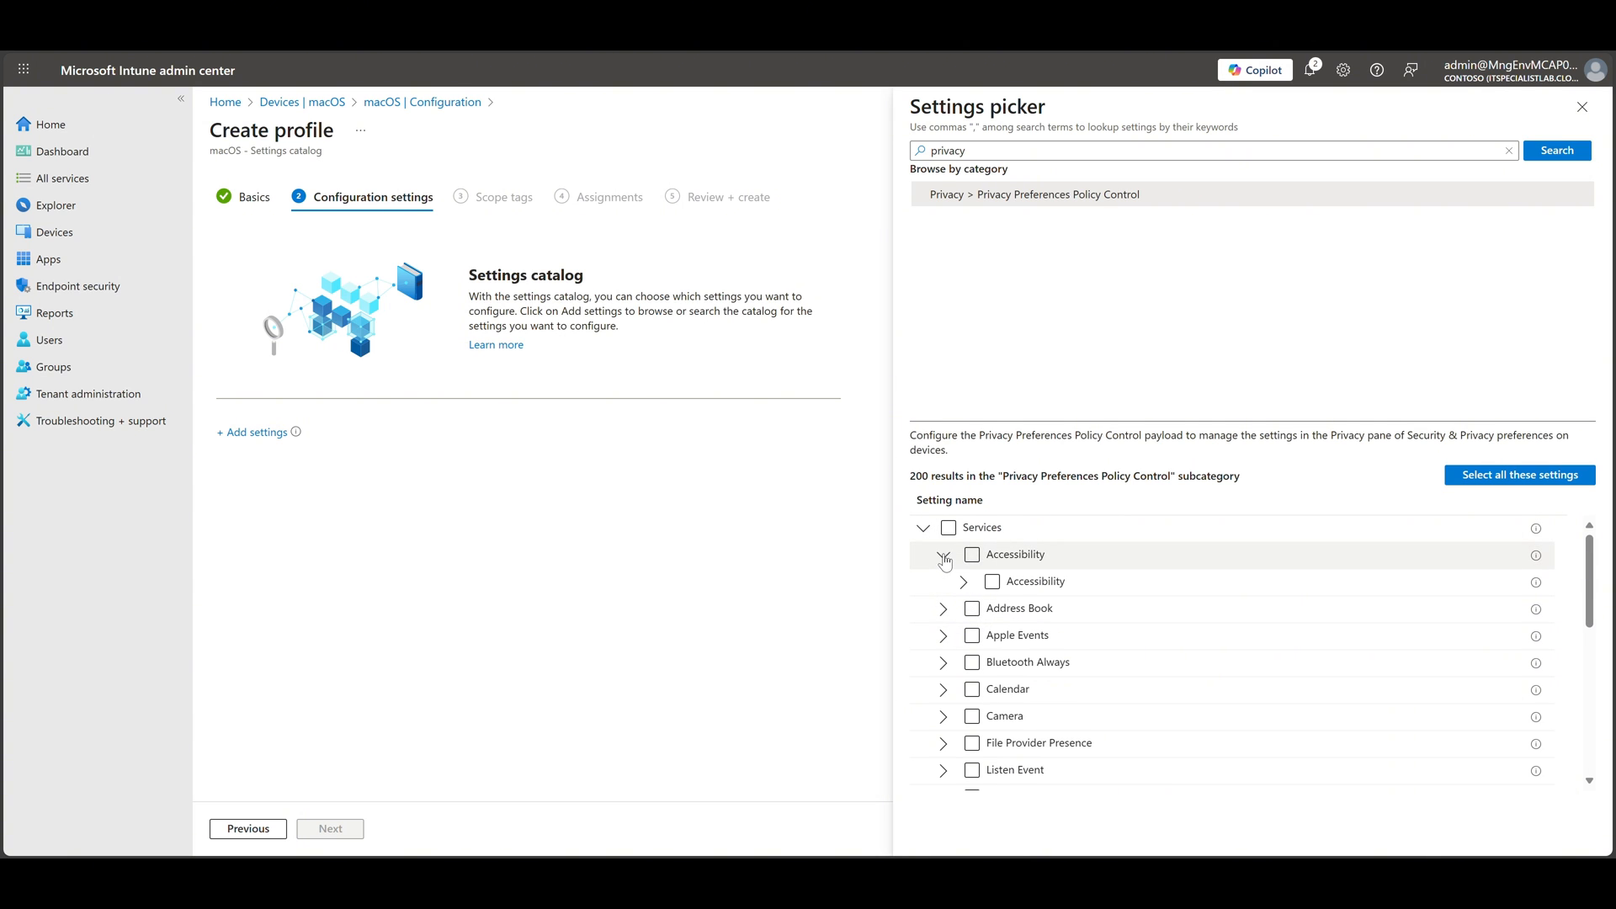
click(963, 583)
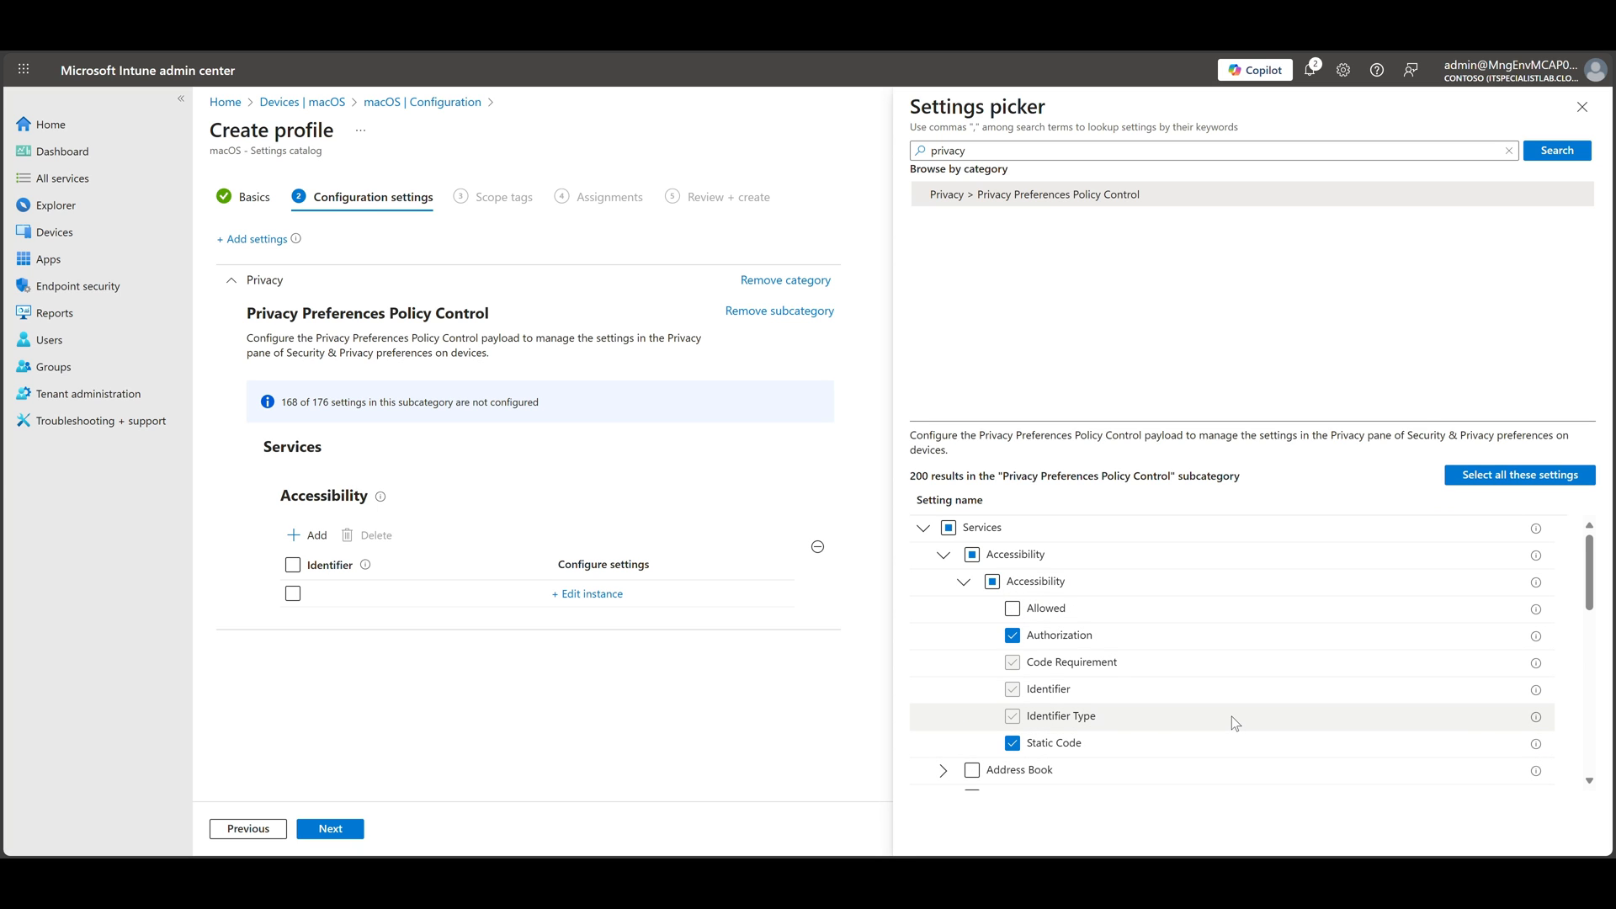
Add the Screen Capture service settings, leaving out Allowed (Deprecated), and close the settings picker
scroll(1000, 680, down, 3)
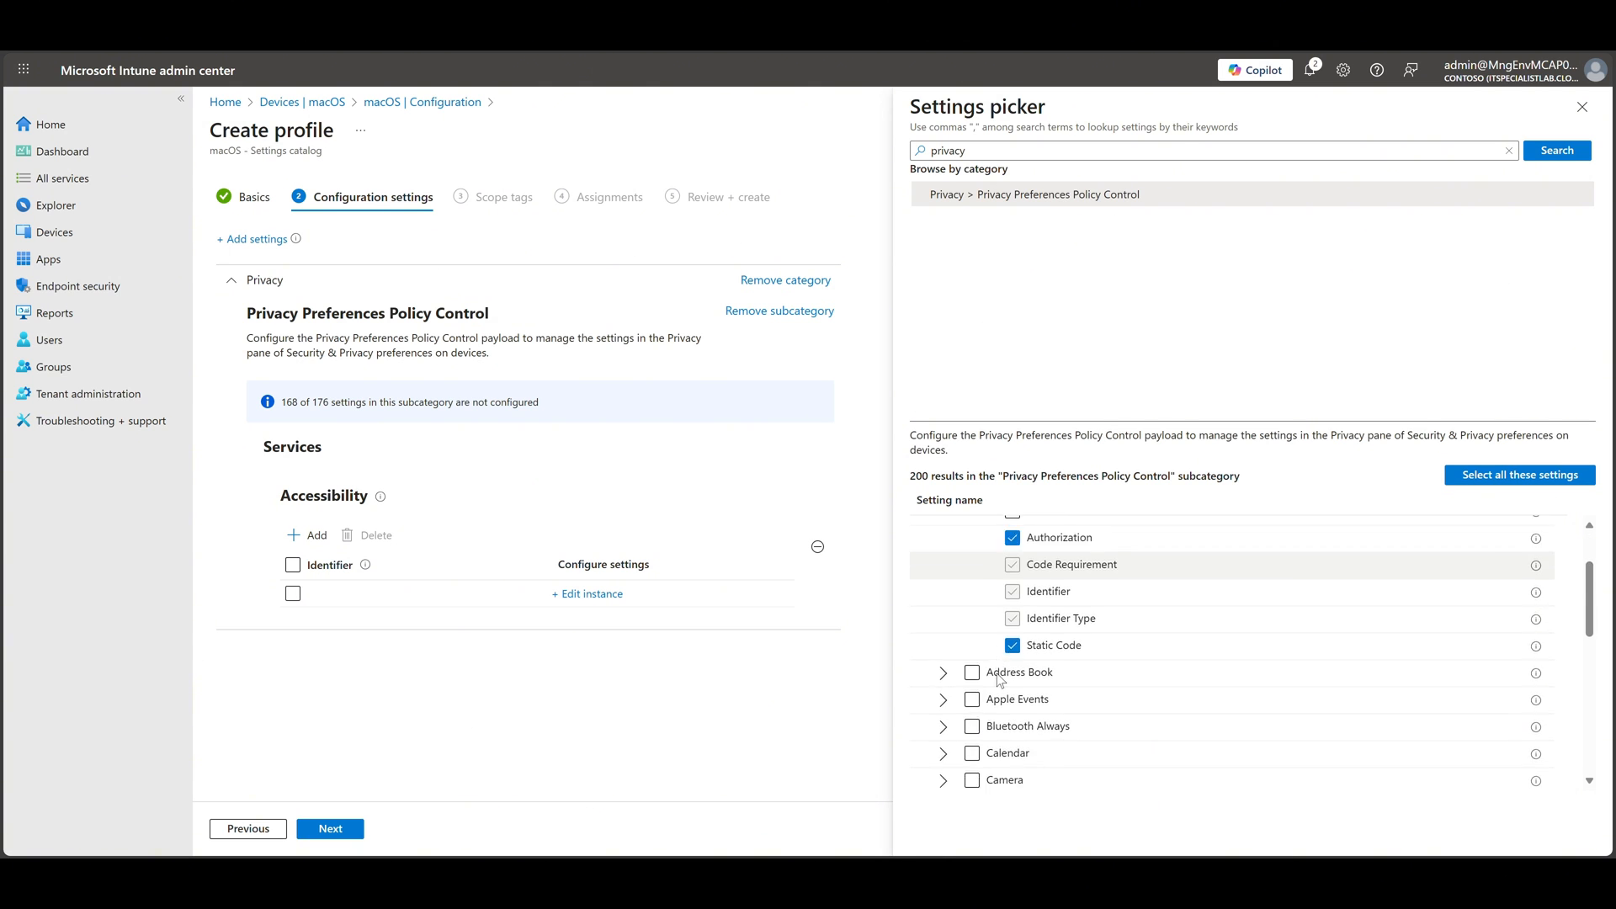
scroll(999, 680, down, 3)
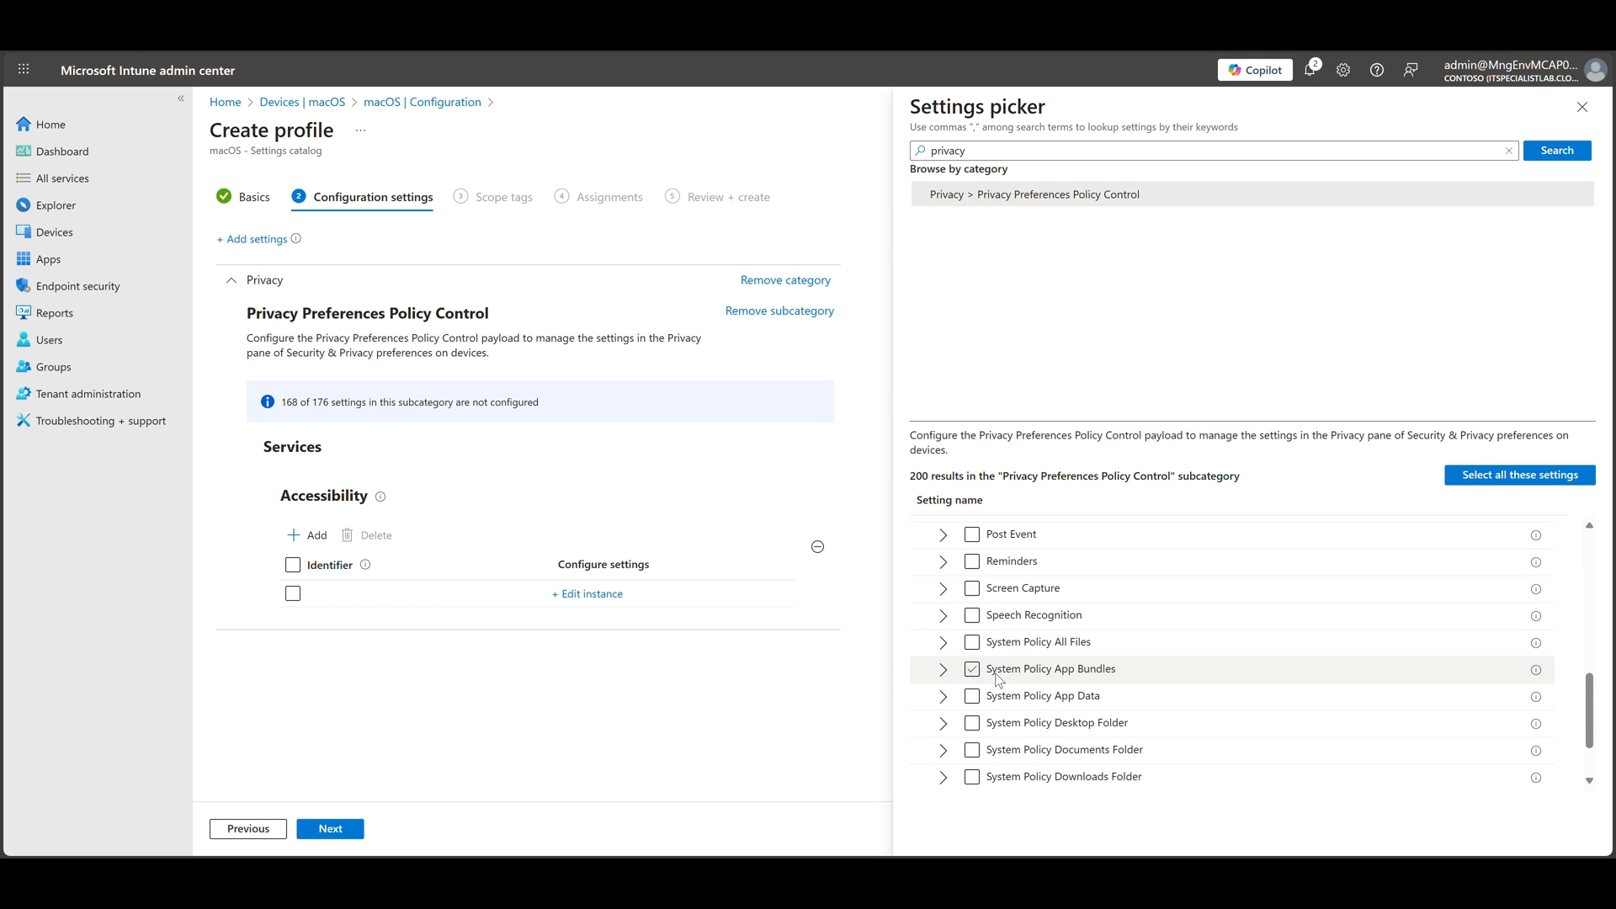
click(943, 589)
click(964, 615)
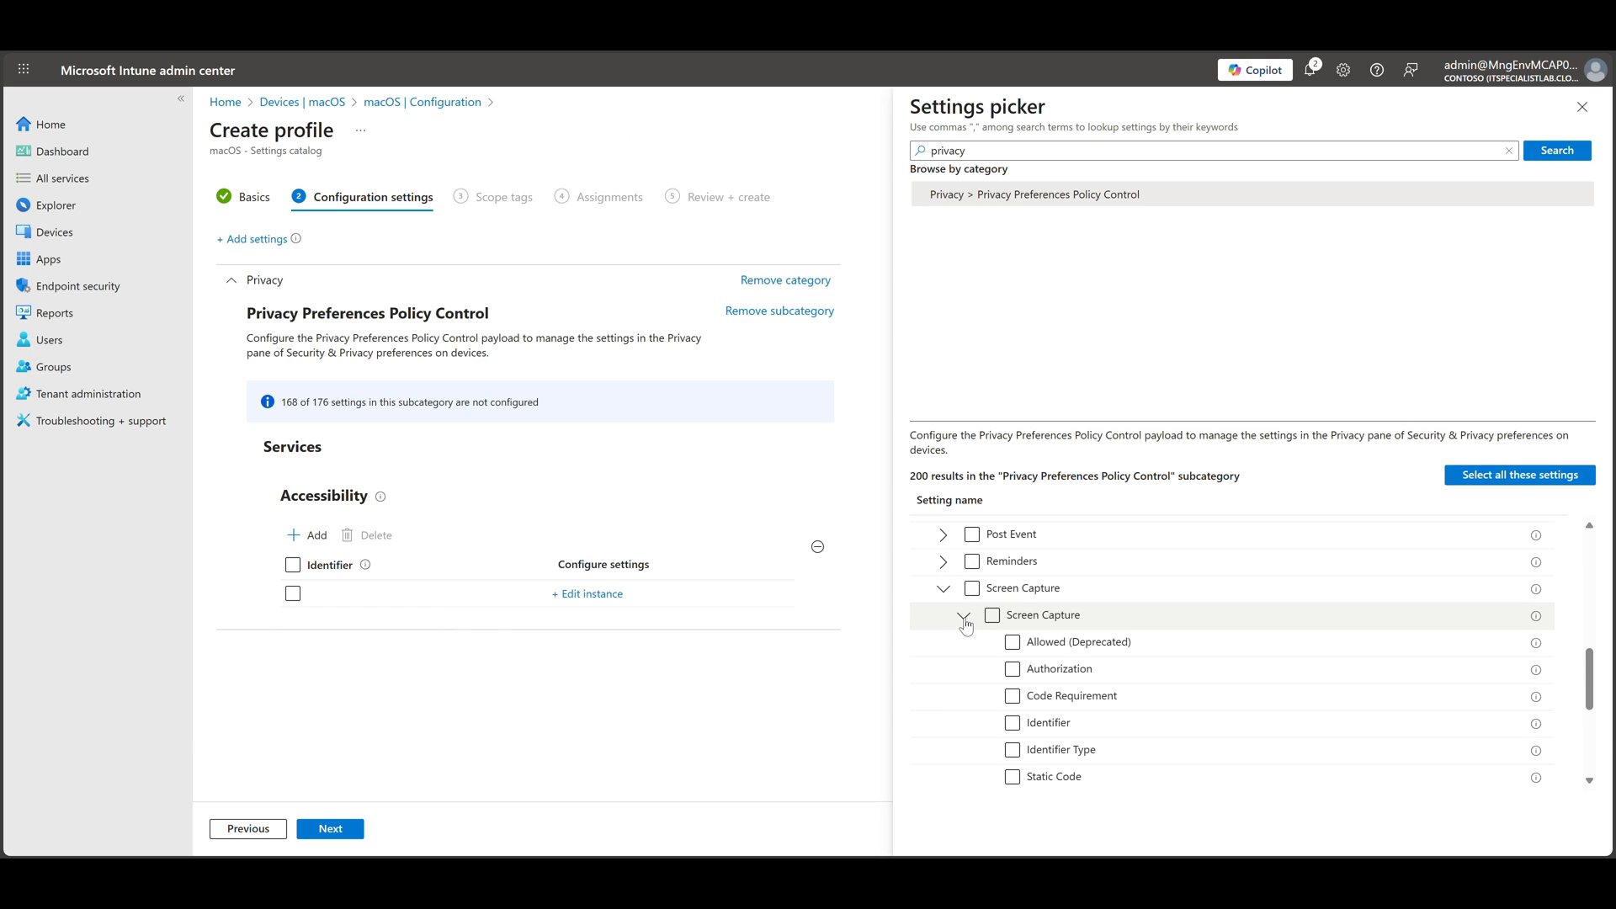
click(1012, 669)
click(1013, 643)
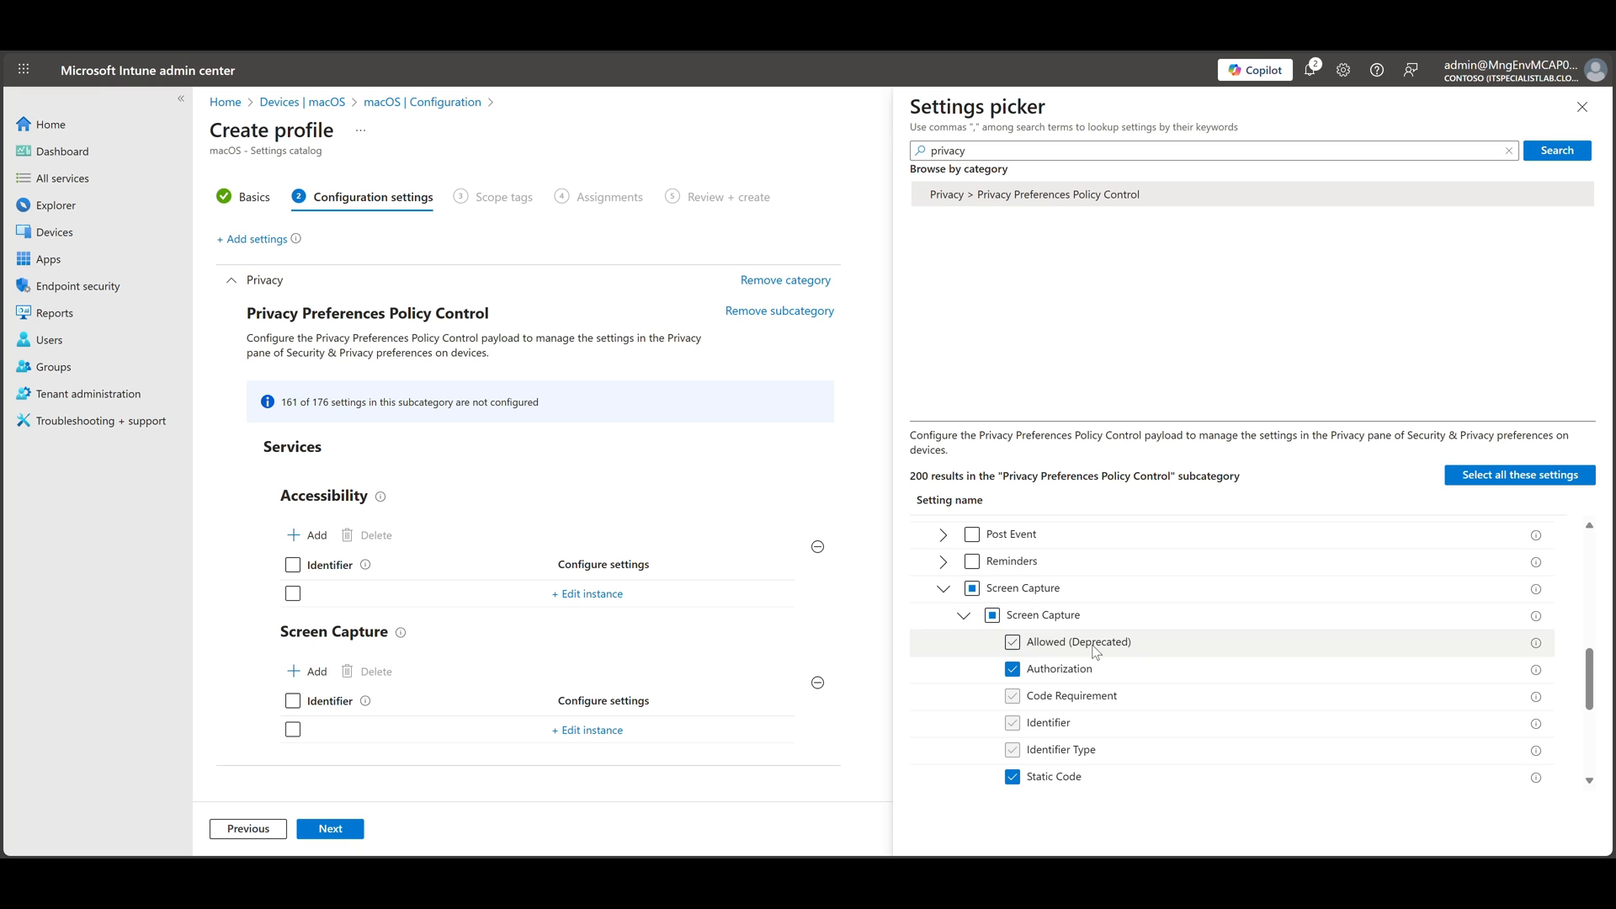
scroll(1096, 652, down, 1)
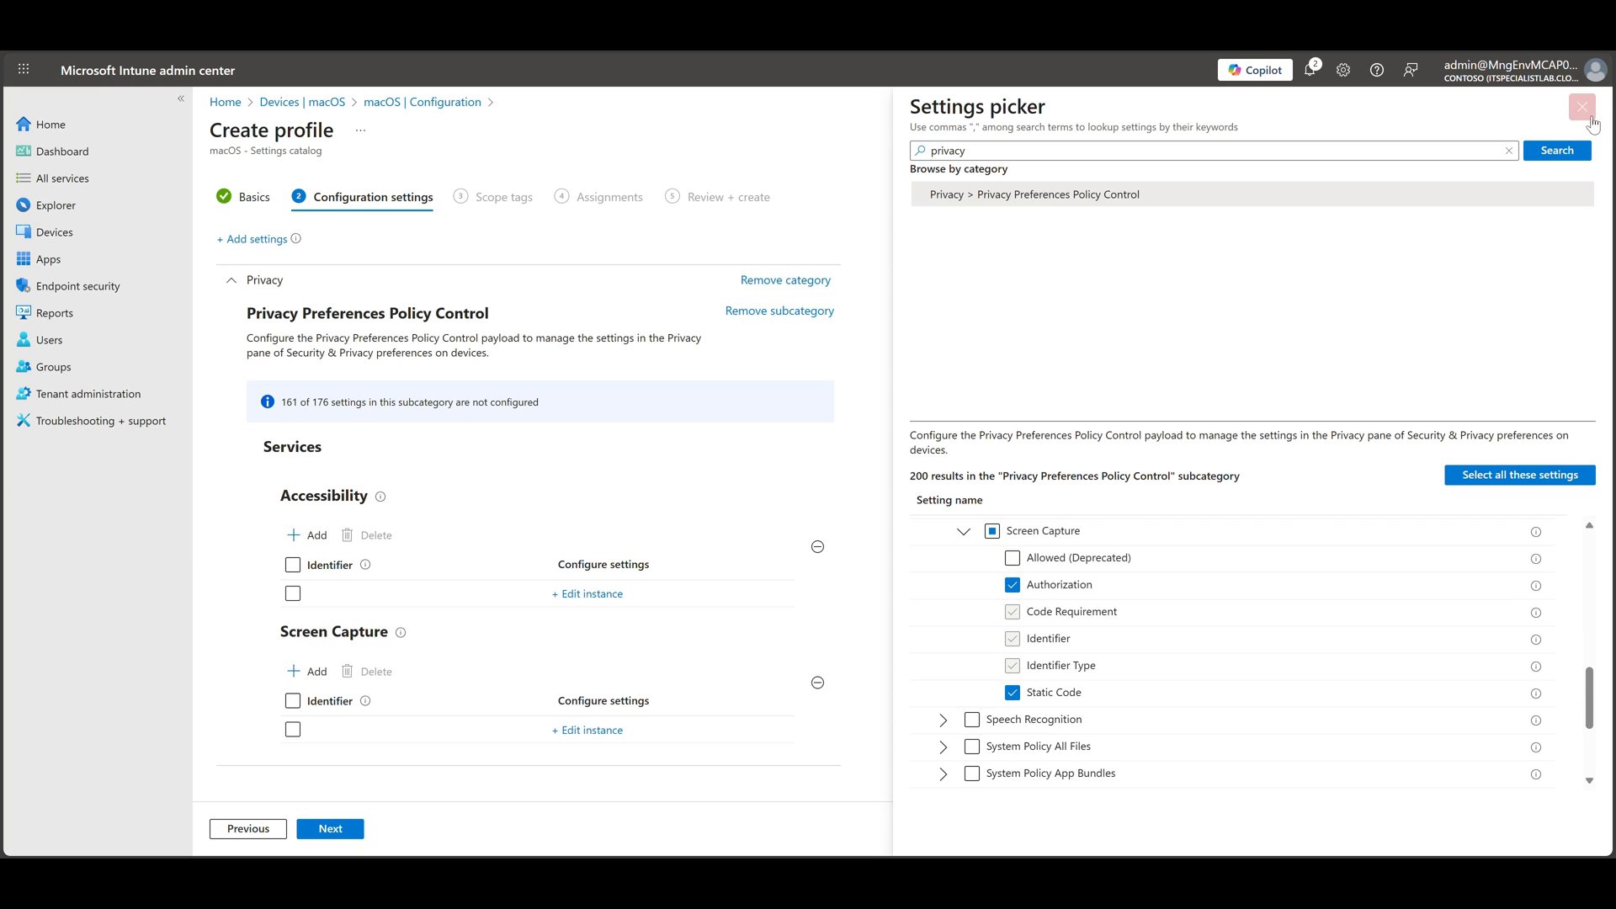
click(1583, 107)
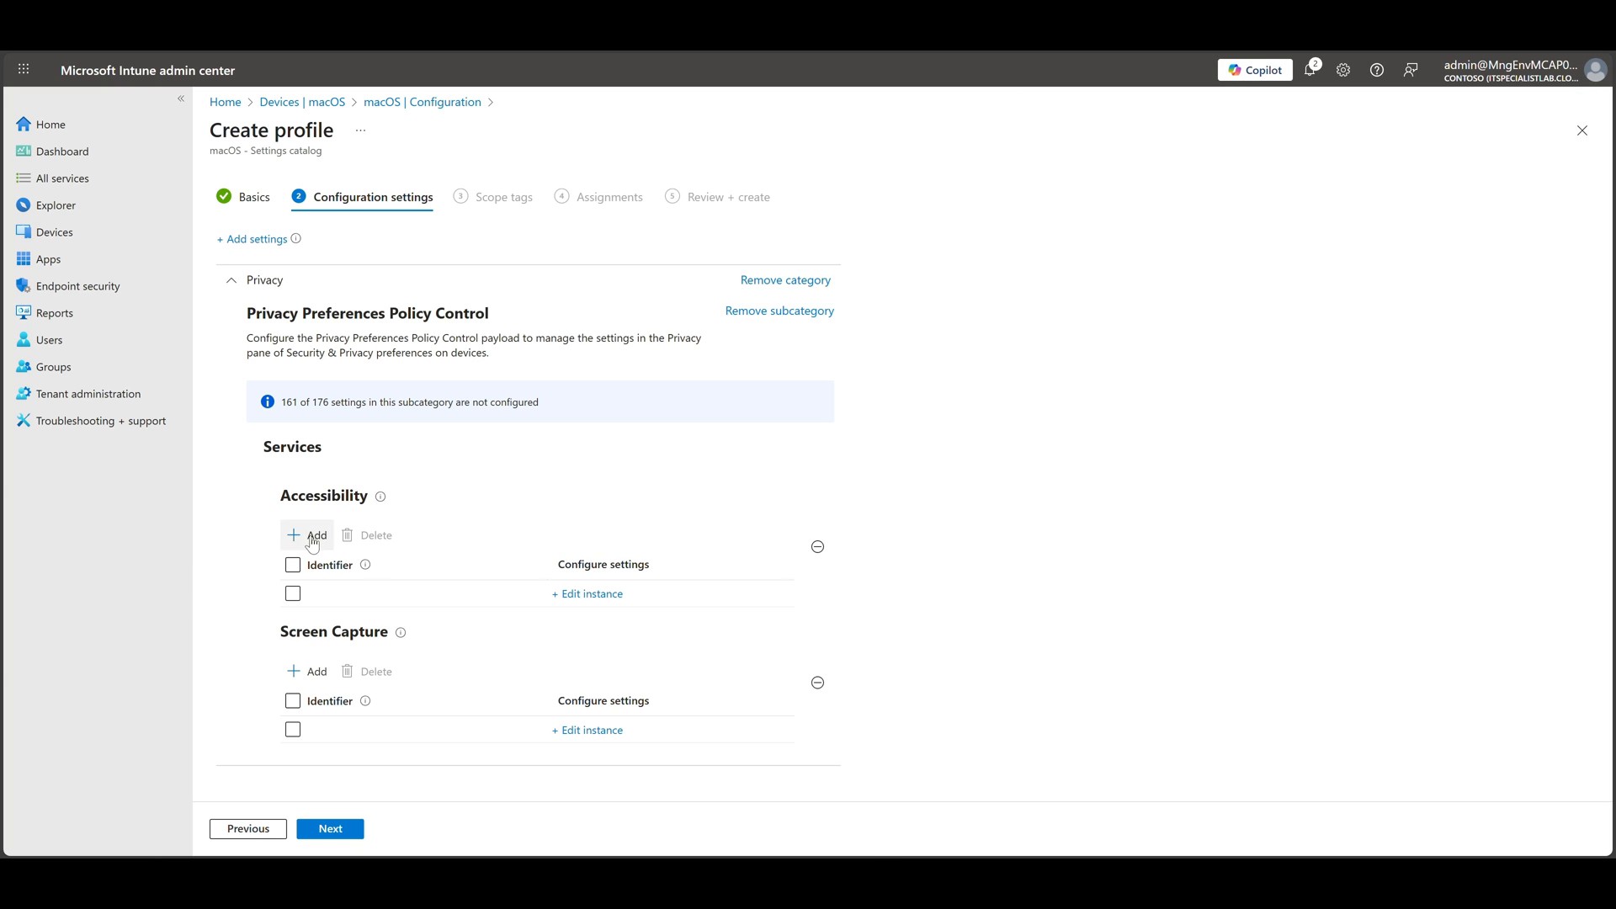
Edit the Accessibility instance, setting Authorization to Allow and pasting the com.microsoft.remotehelp code requirement
click(587, 593)
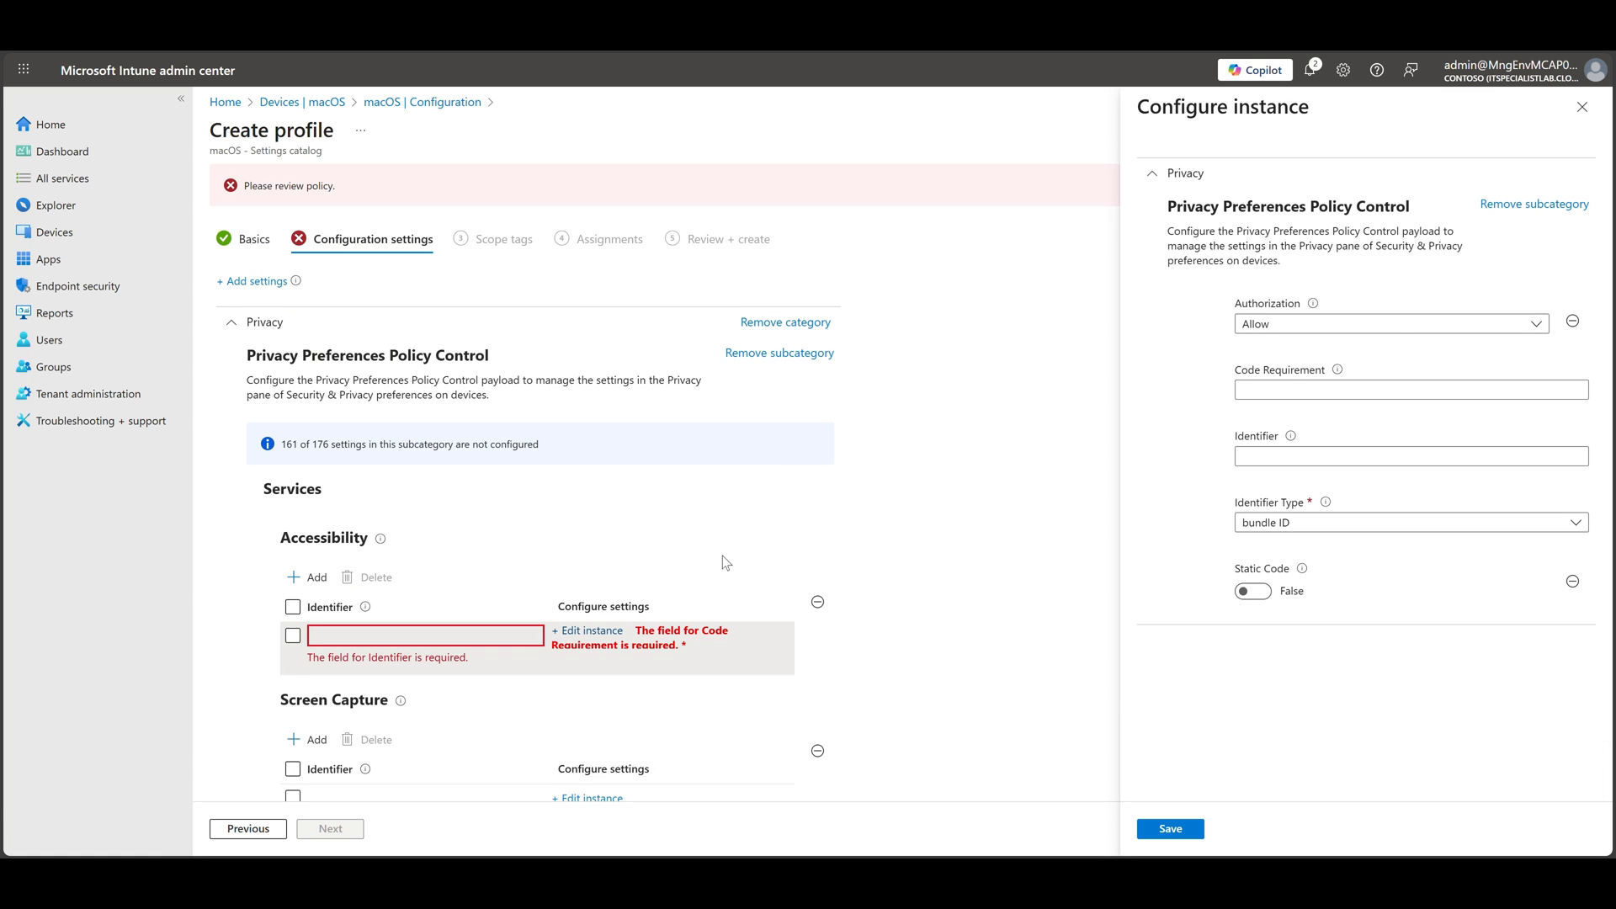
click(1364, 325)
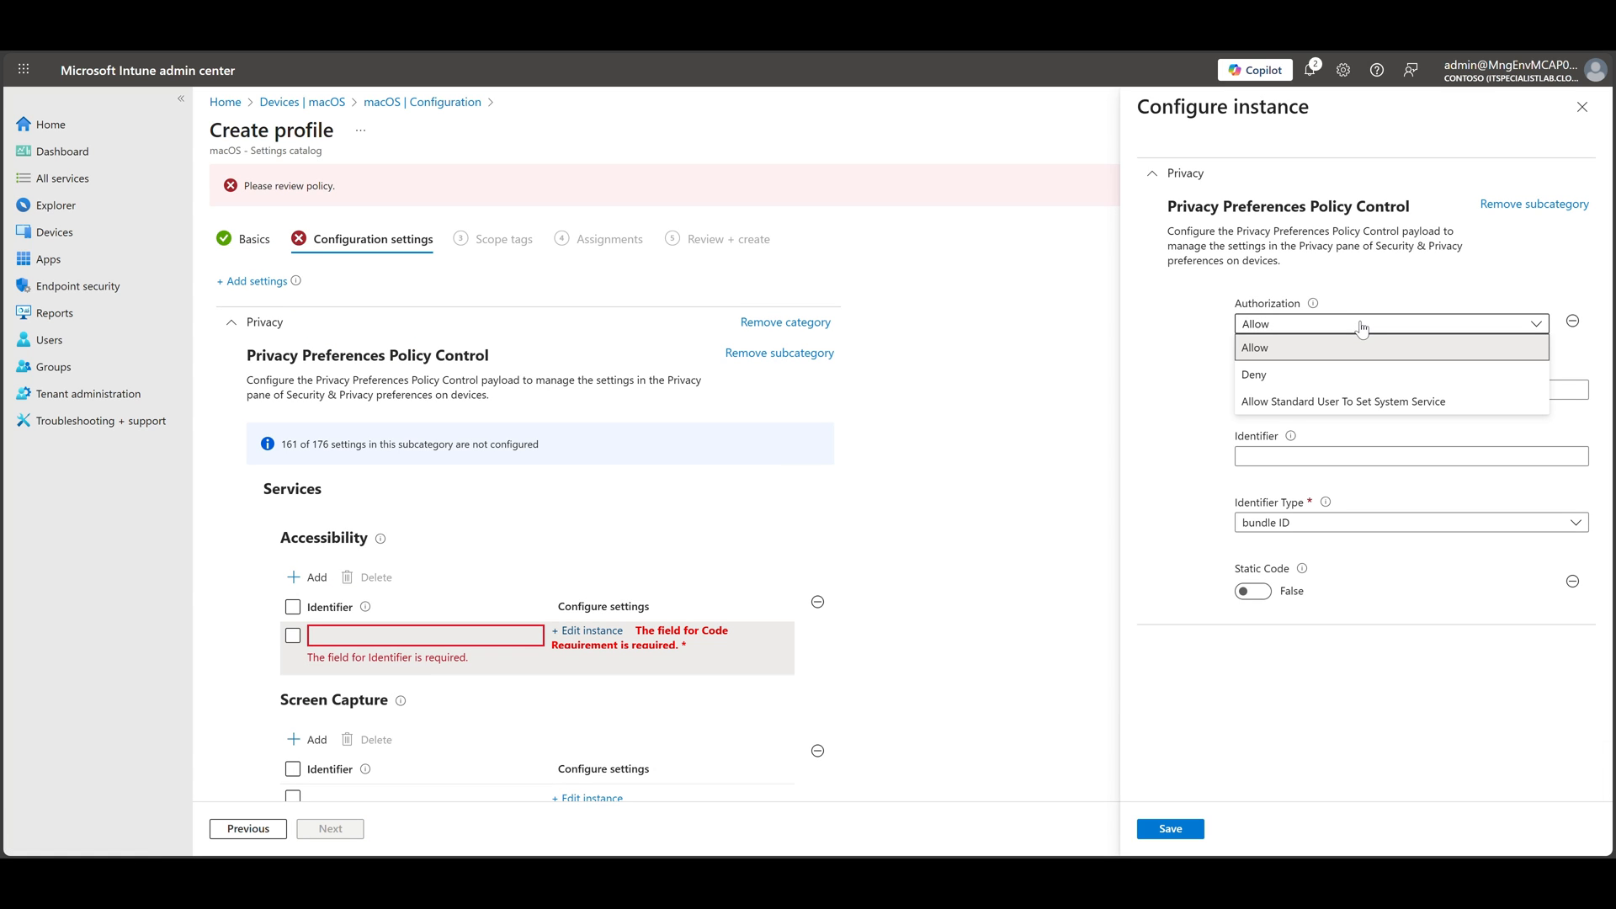
click(1281, 349)
click(1291, 391)
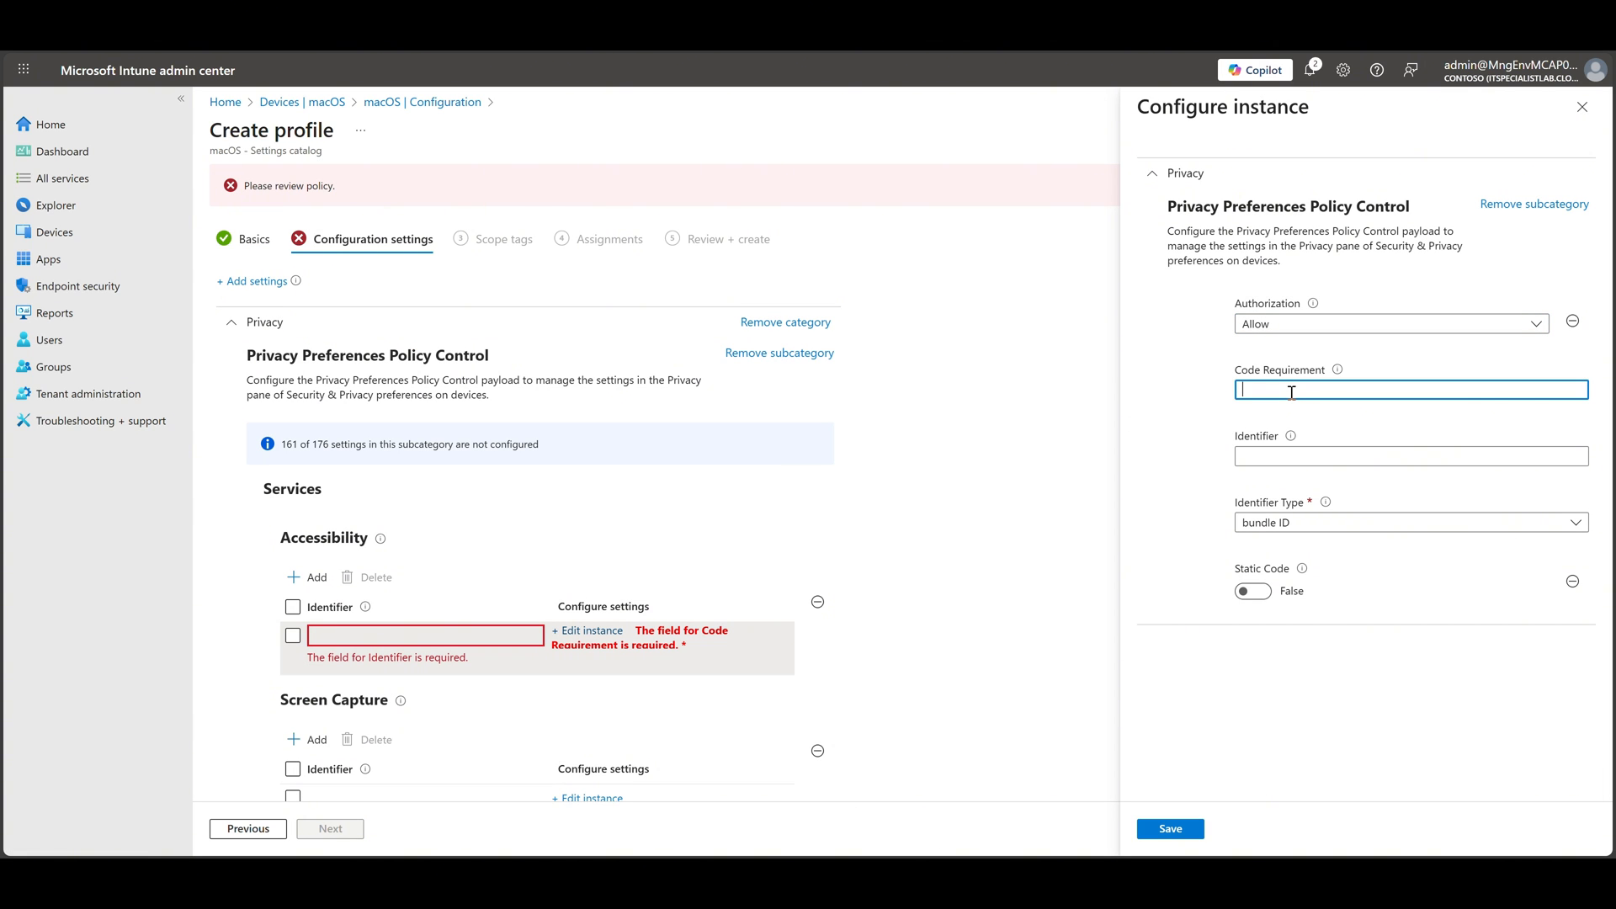
key(ctrl+v)
Set the Accessibility instance's identifier to com.microsoft.remotehelp with identifier type bundle ID, and save it
click(1269, 456)
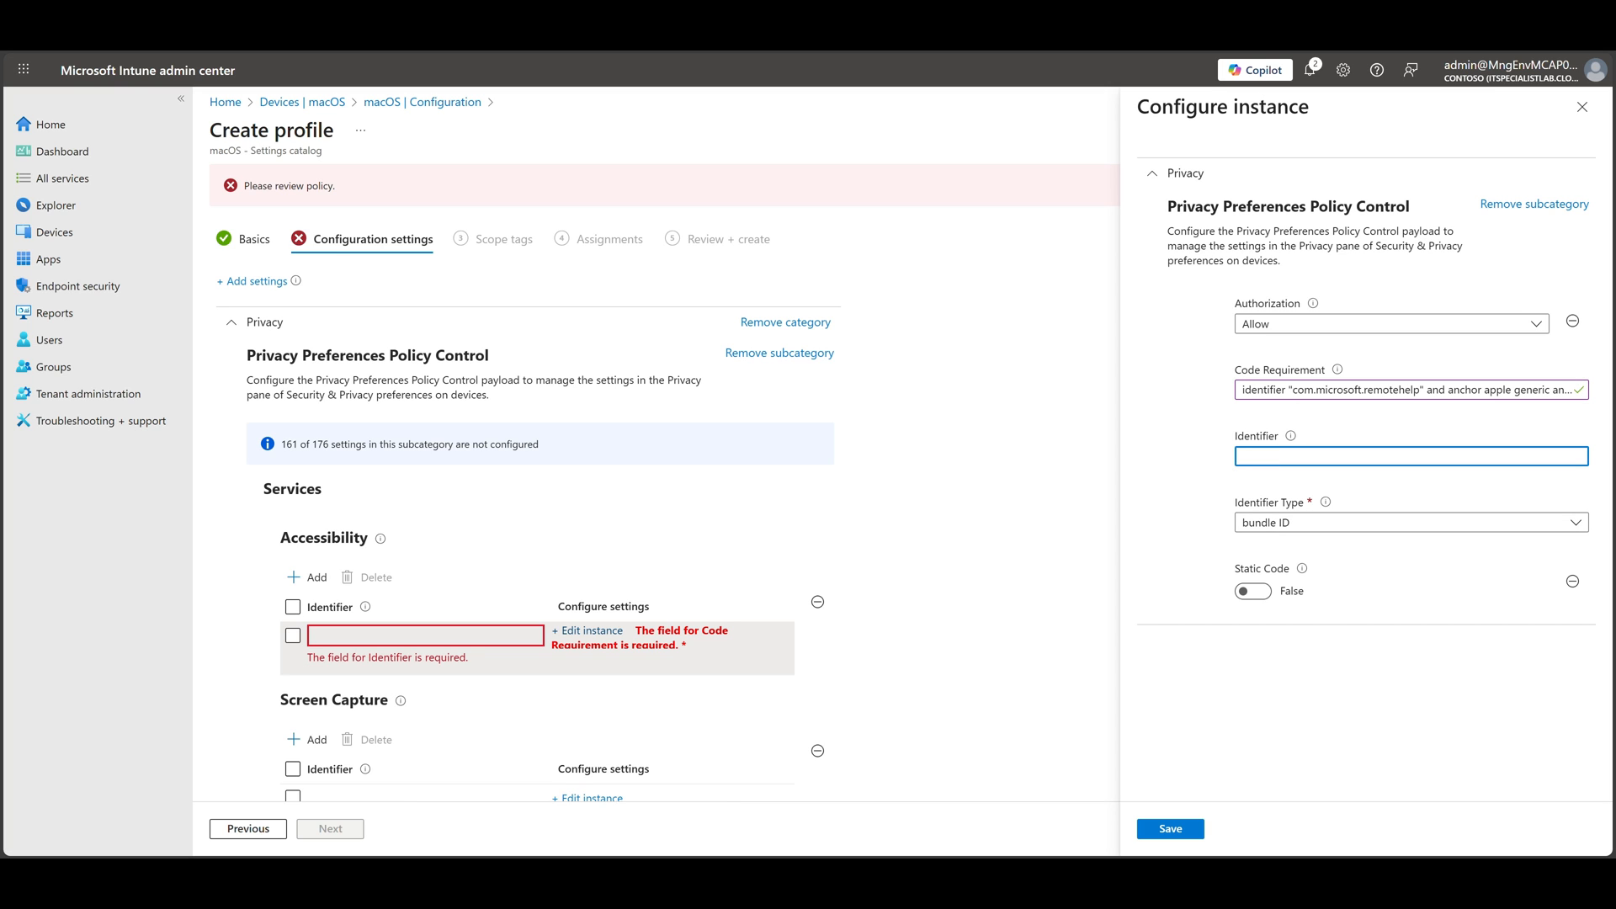
key(alt+Tab)
click(1269, 455)
text(com.microsoft.remotehelp)
click(1280, 523)
click(1271, 547)
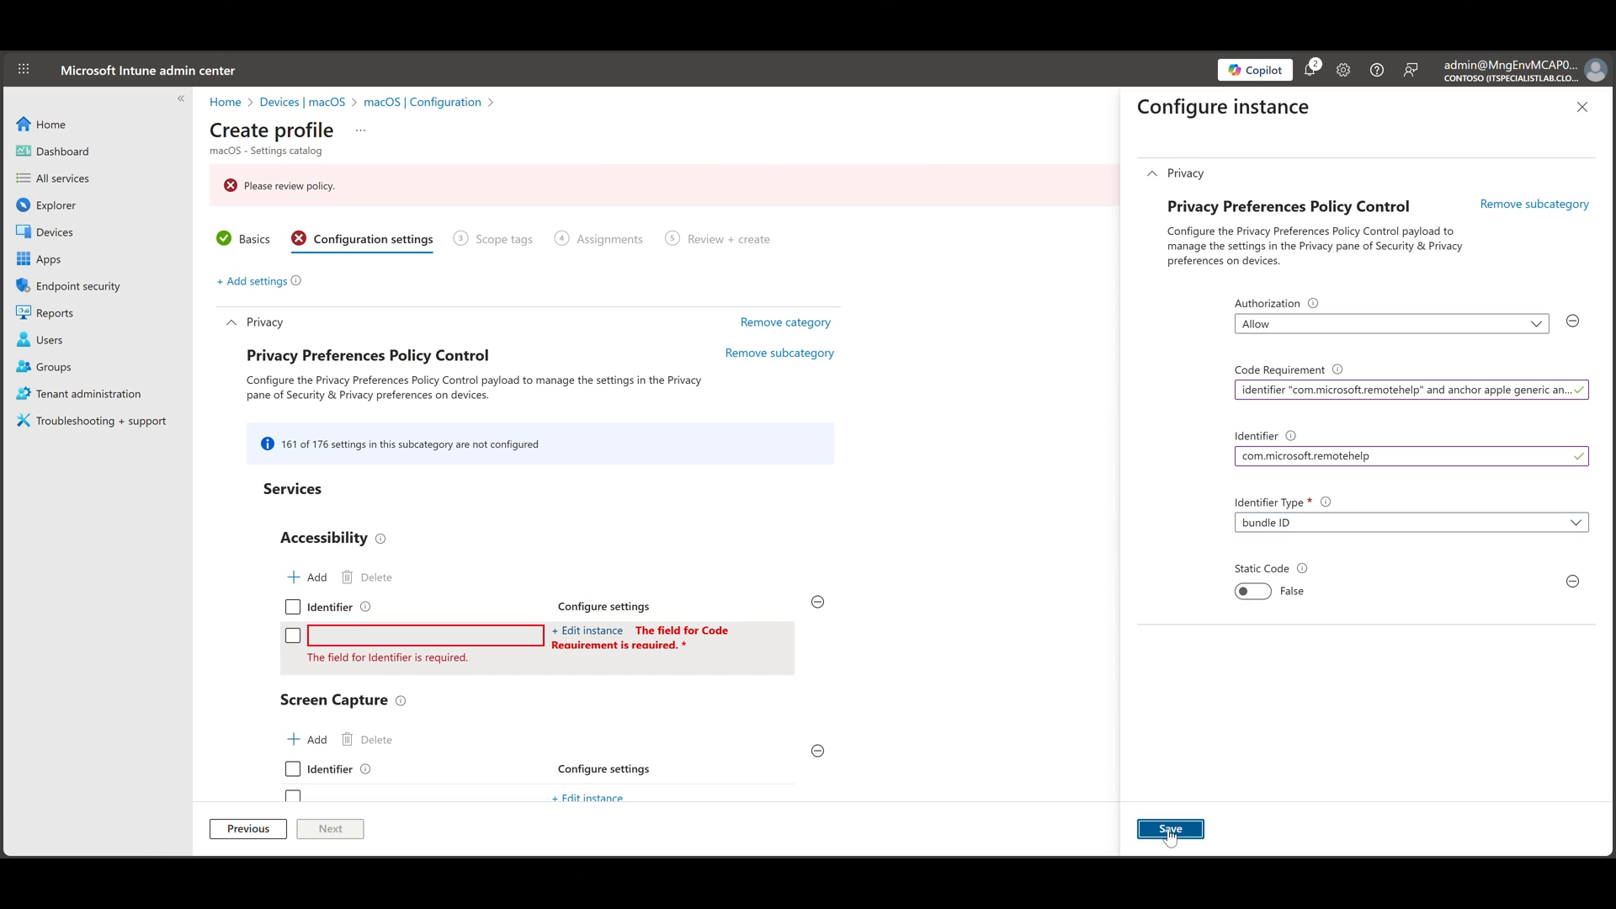
click(1177, 834)
Edit the Screen Capture instance, setting Authorization to Allow Standard User To Set System Service and pasting the com.microsoft.remotehelp code requirement
click(573, 731)
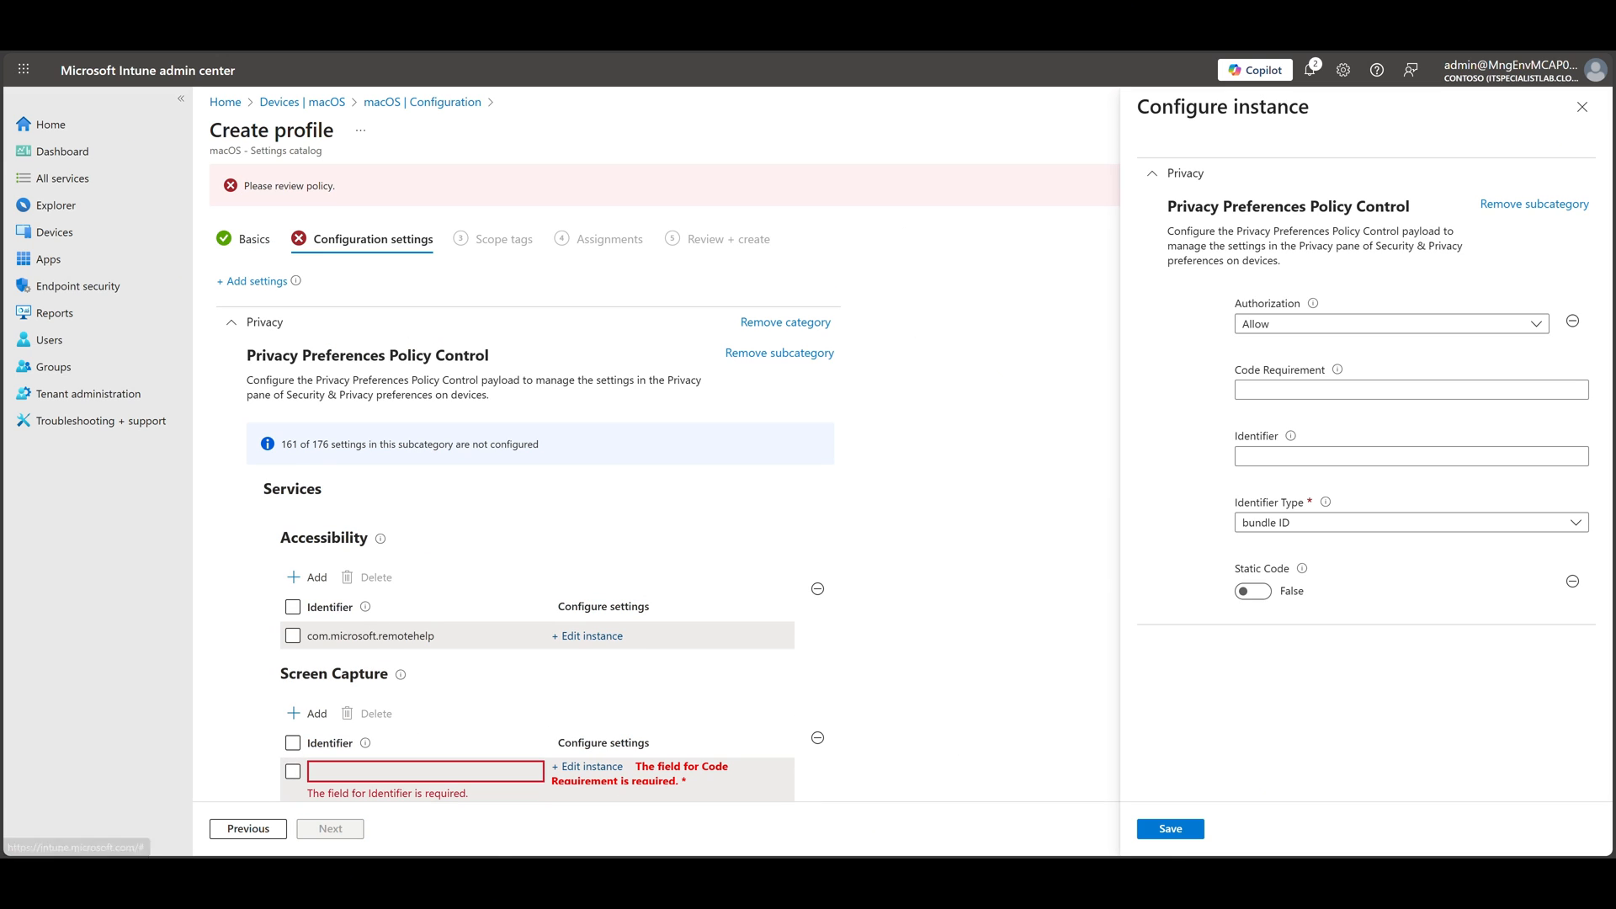
click(1297, 325)
click(1315, 404)
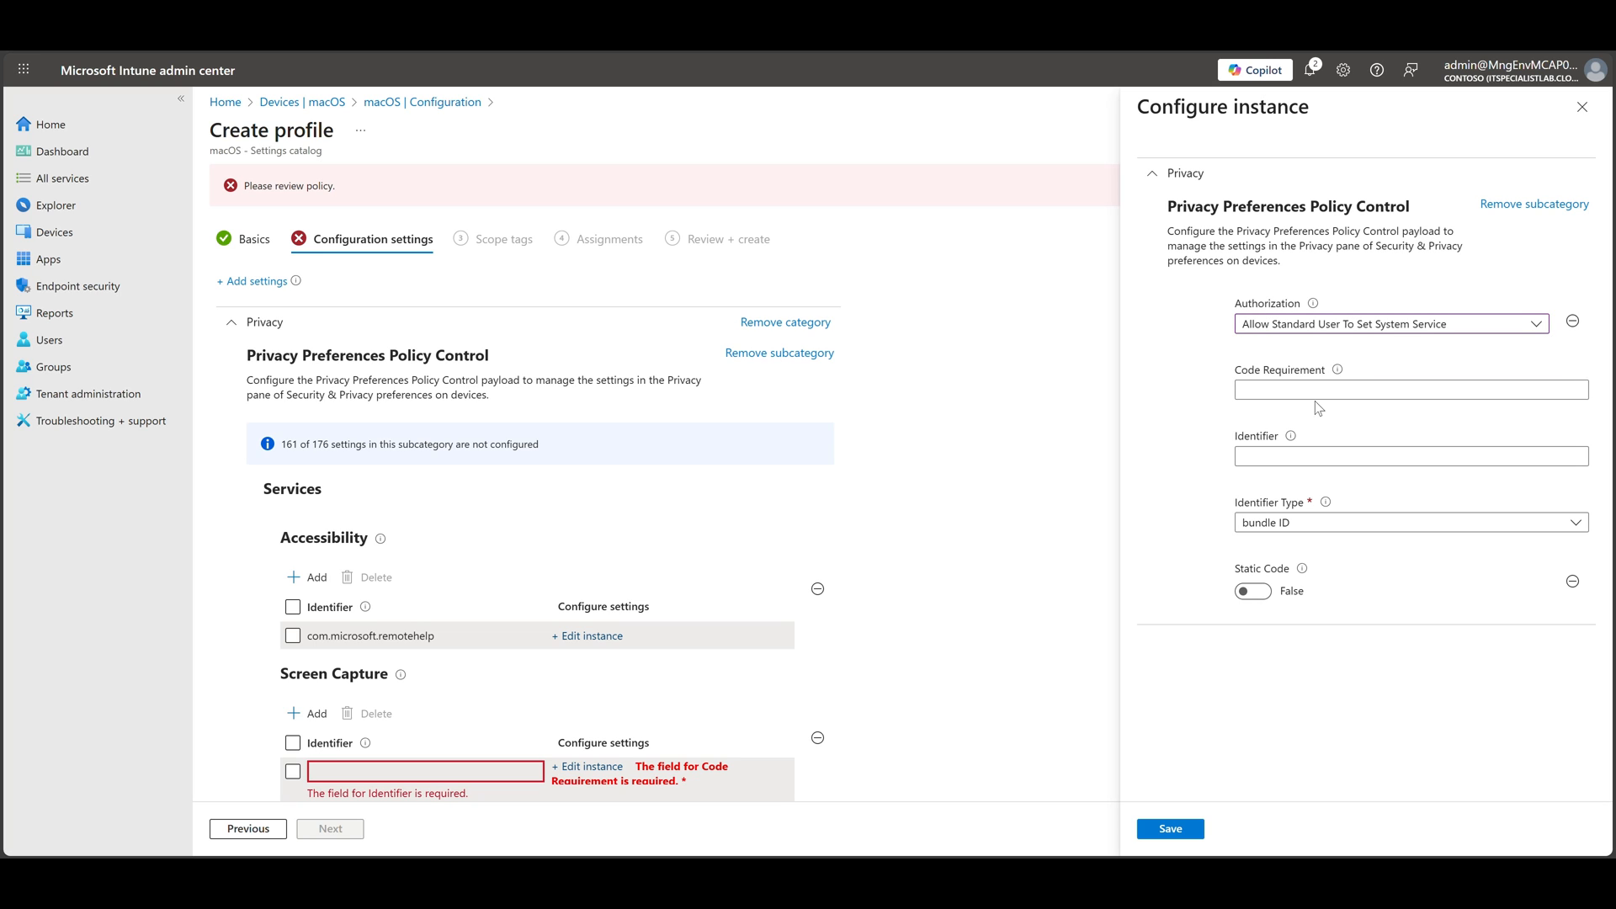
click(1315, 392)
key(ctrl+v)
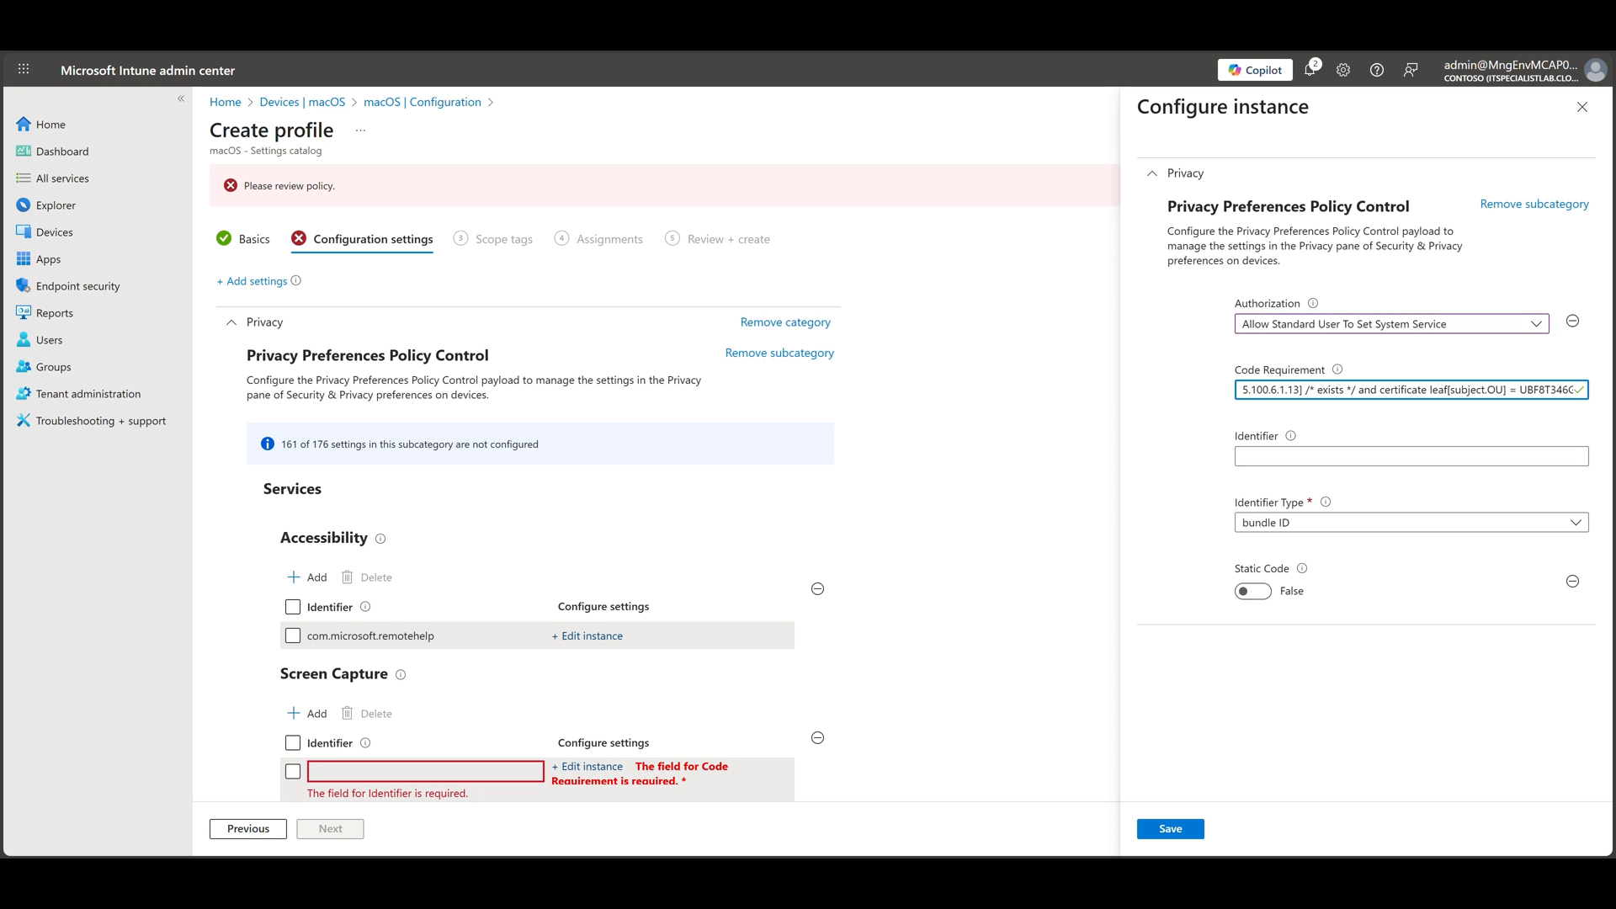
Set the Screen Capture instance's identifier to com.microsoft.remotehelp with identifier type bundle ID, and save it
key(alt+Tab)
click(1331, 455)
text(com.microsoft.remotehelp)
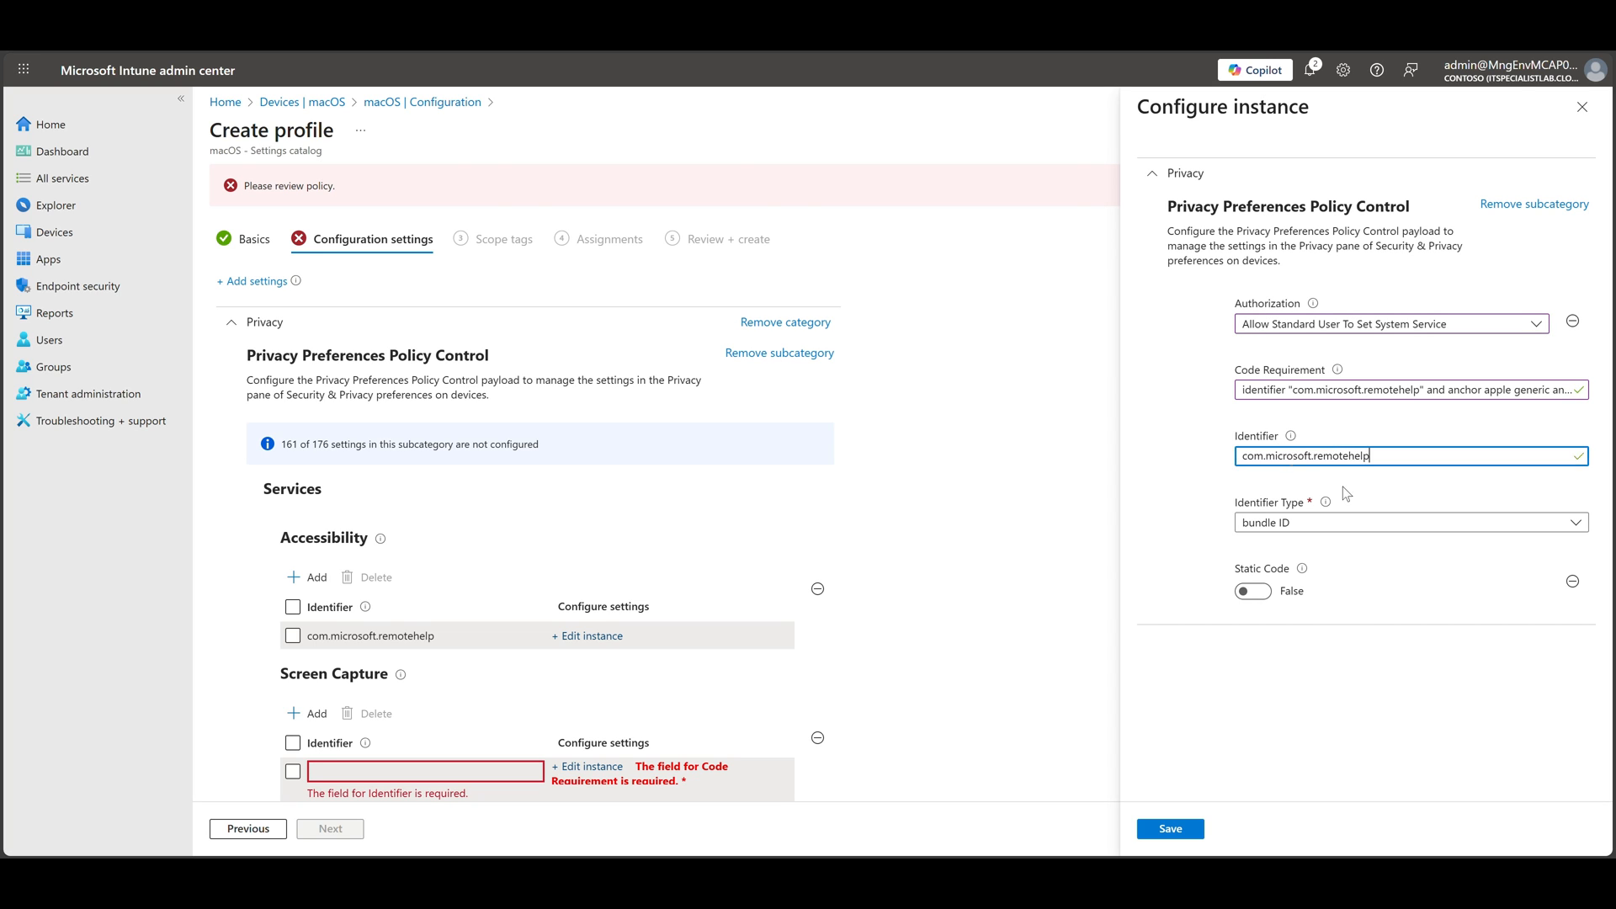
click(1347, 522)
click(1277, 545)
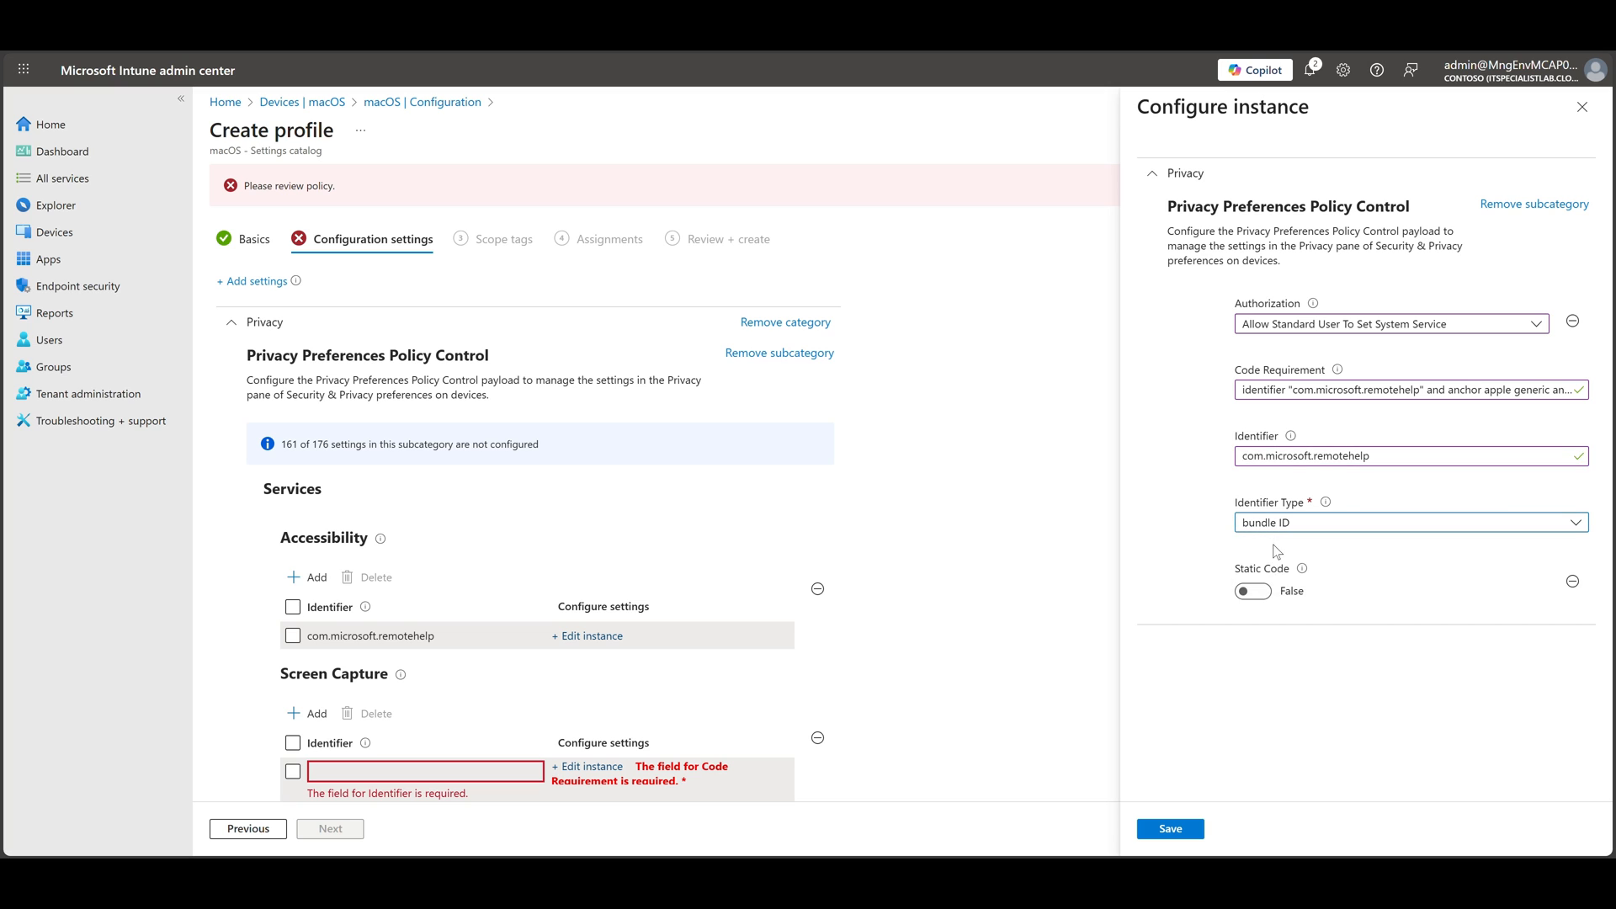
click(1186, 833)
Keep the Default scope tag, assign the profile to all users, and review the profile summary
click(334, 831)
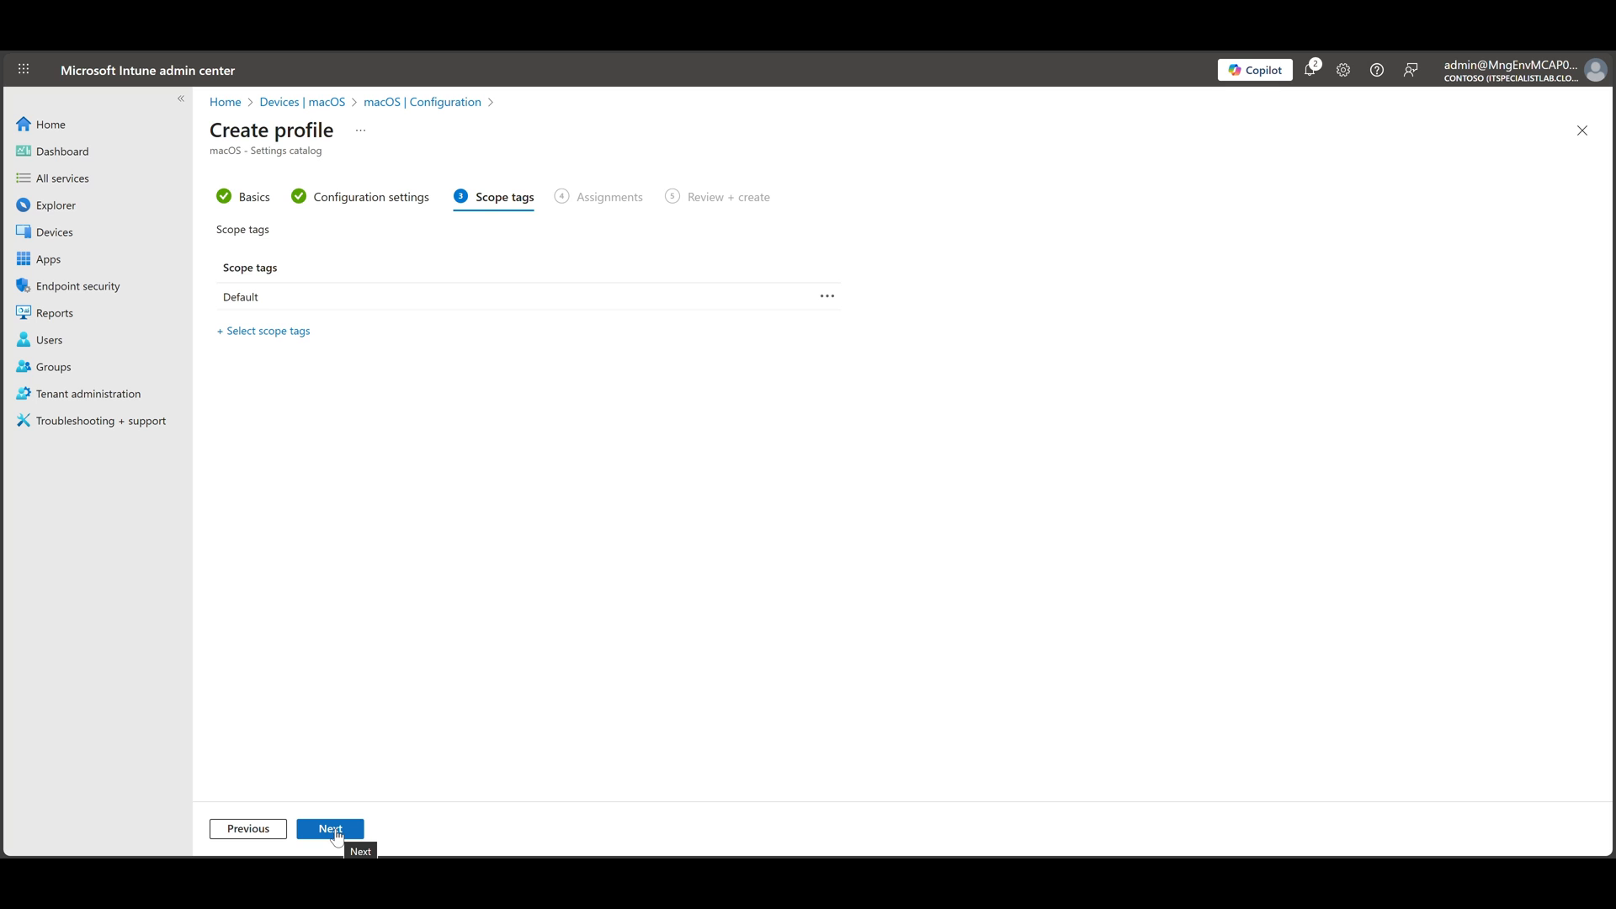
click(334, 831)
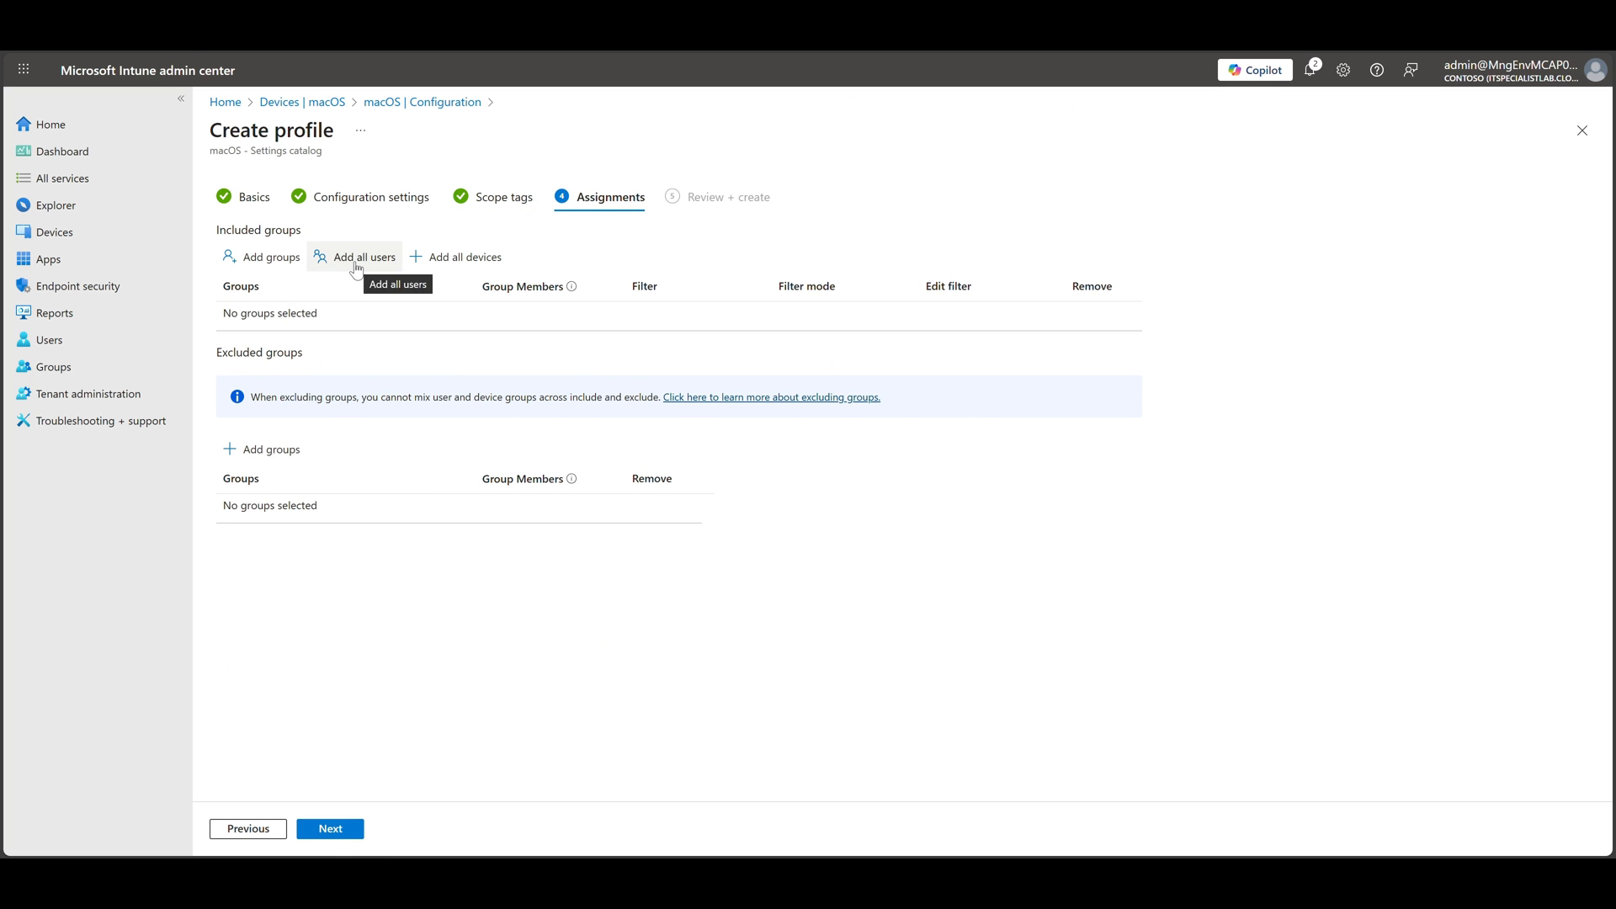
click(363, 259)
click(331, 830)
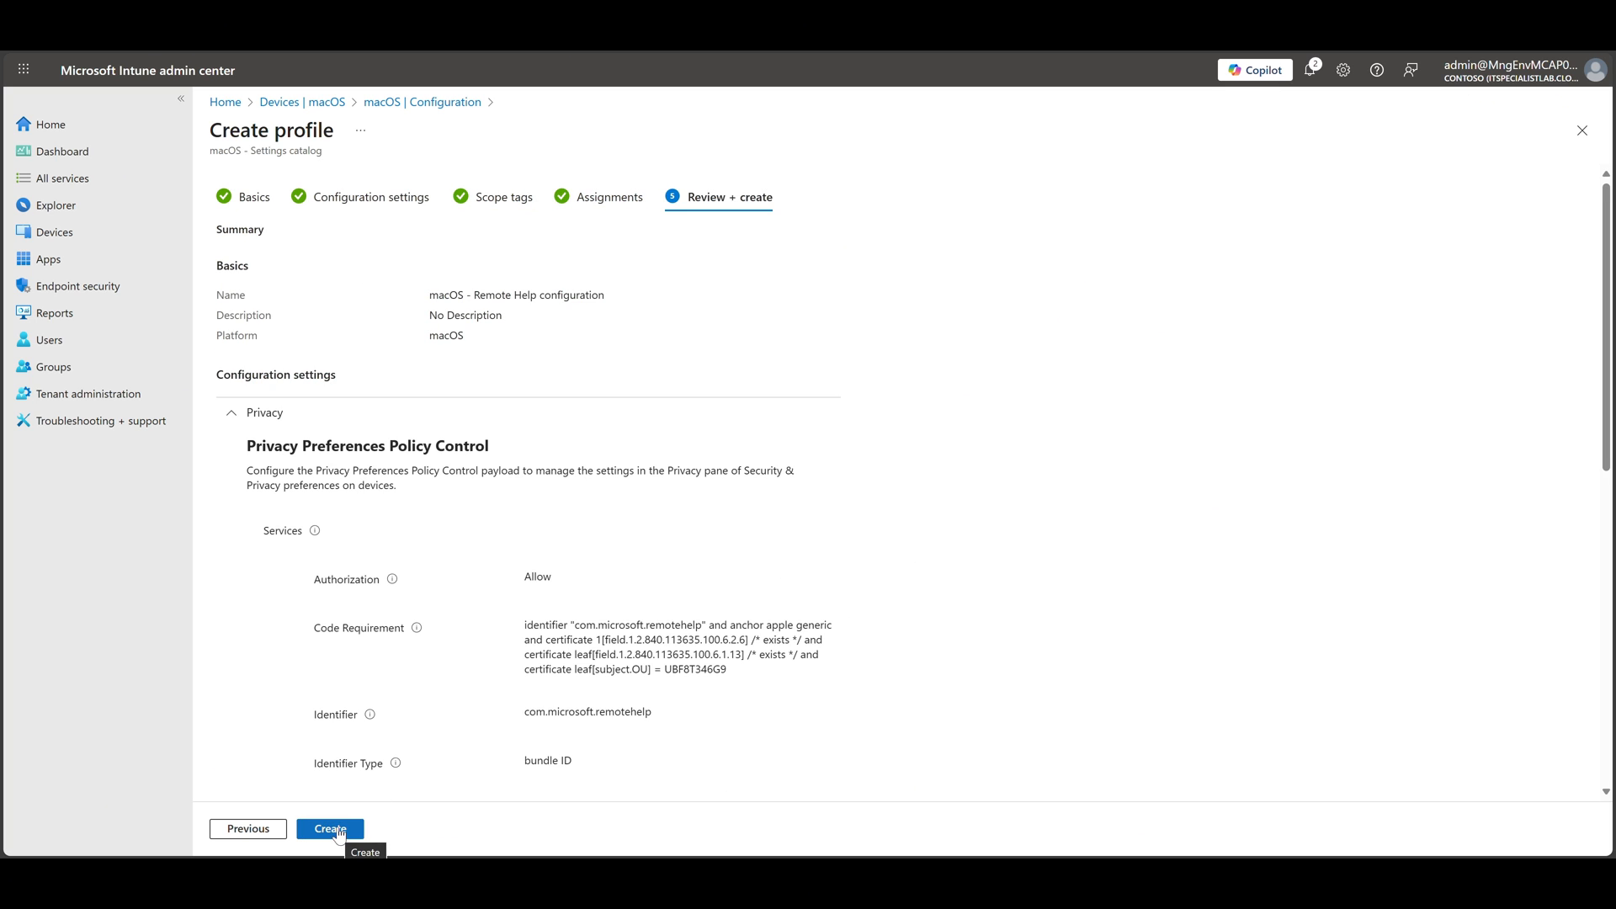
scroll(458, 694, down, 5)
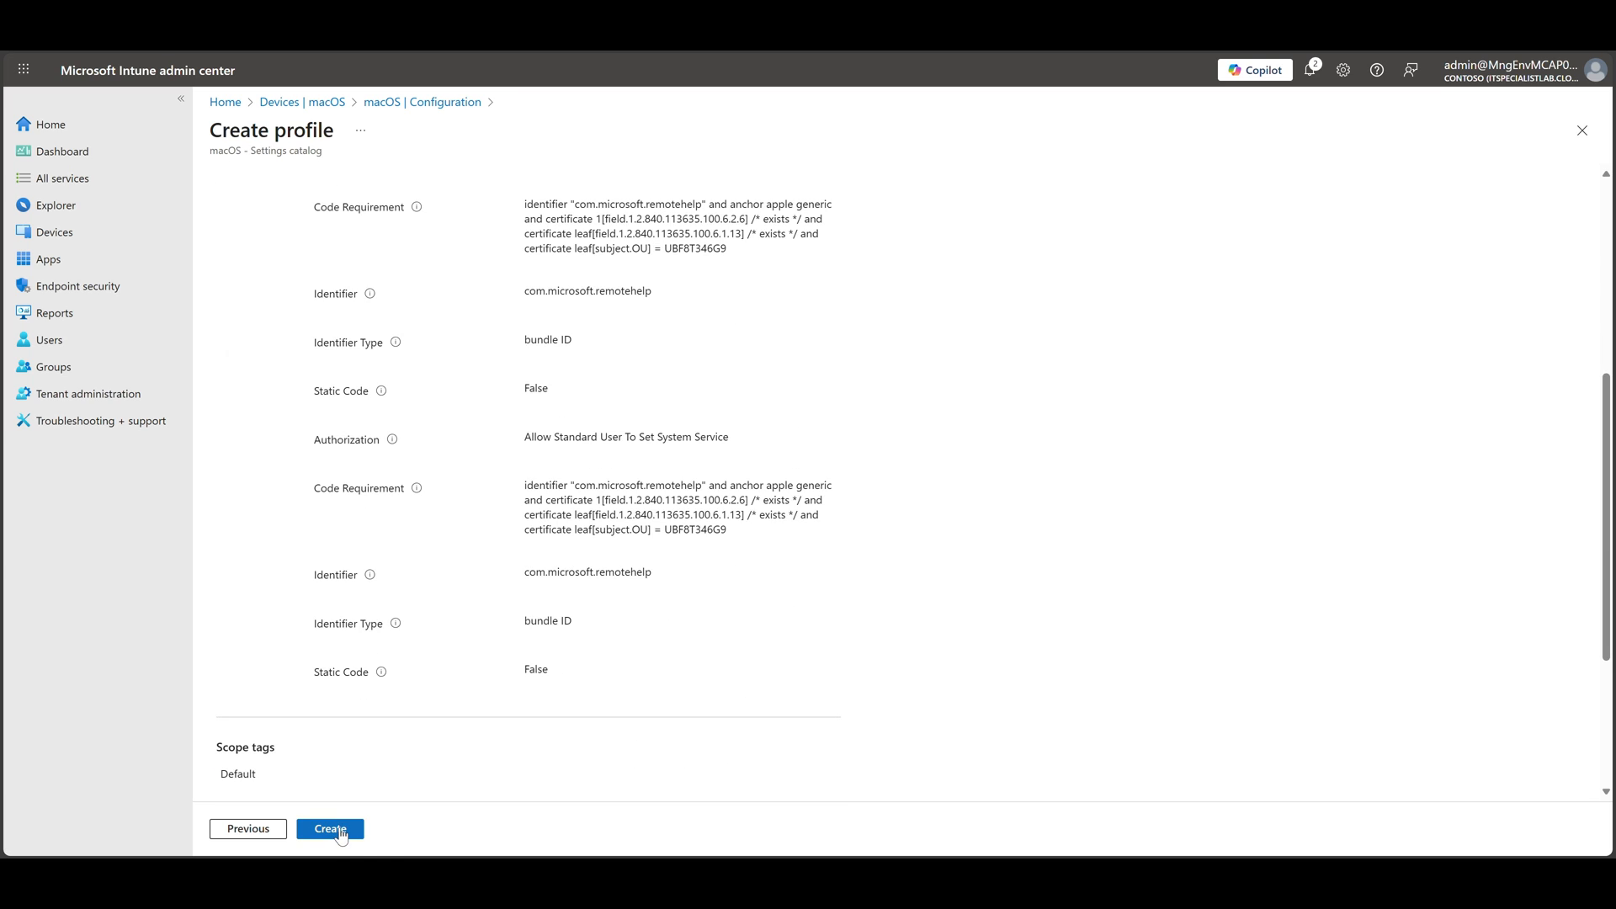
Create the reviewed macOS profile, and switch to the Mac to launch Microsoft Remote Help
click(330, 829)
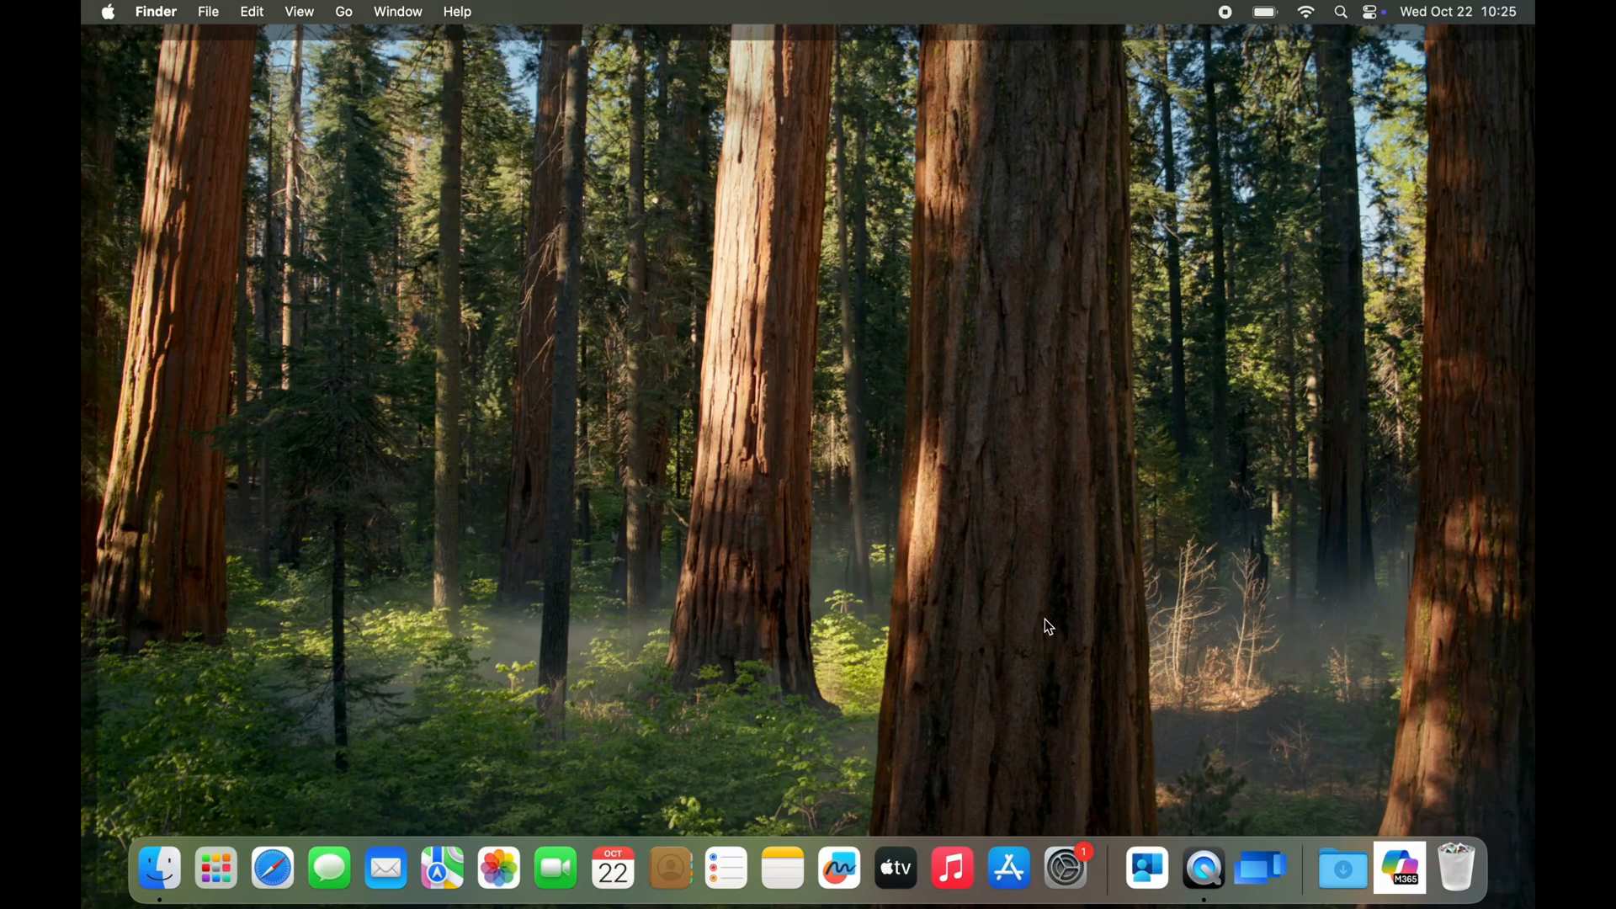
key(super+space)
text(remote)
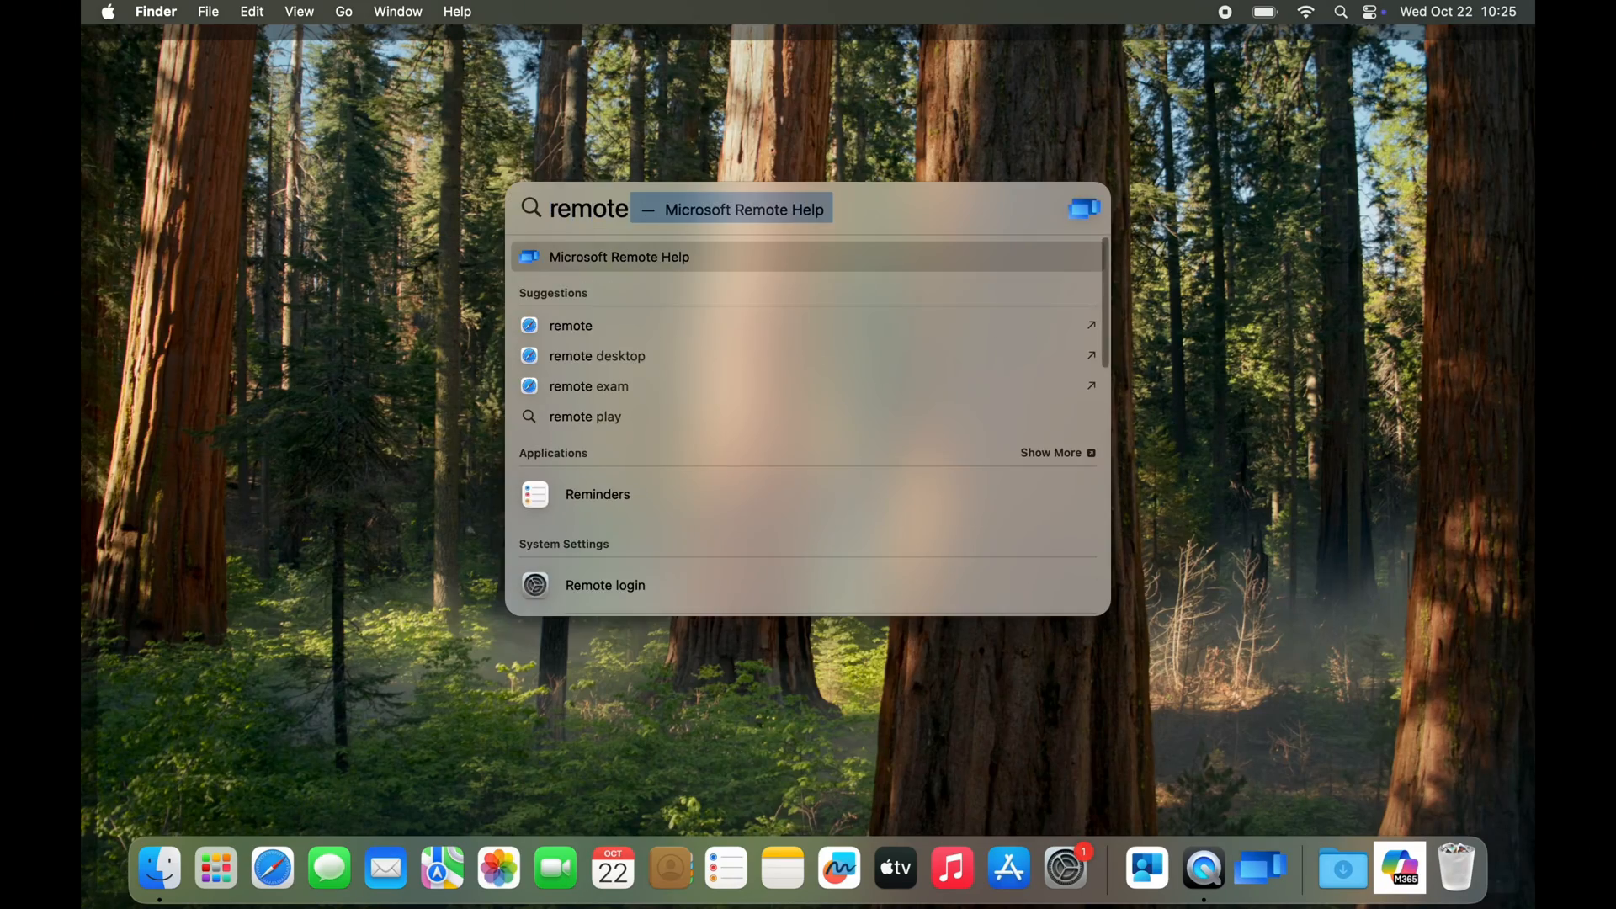
key(Return)
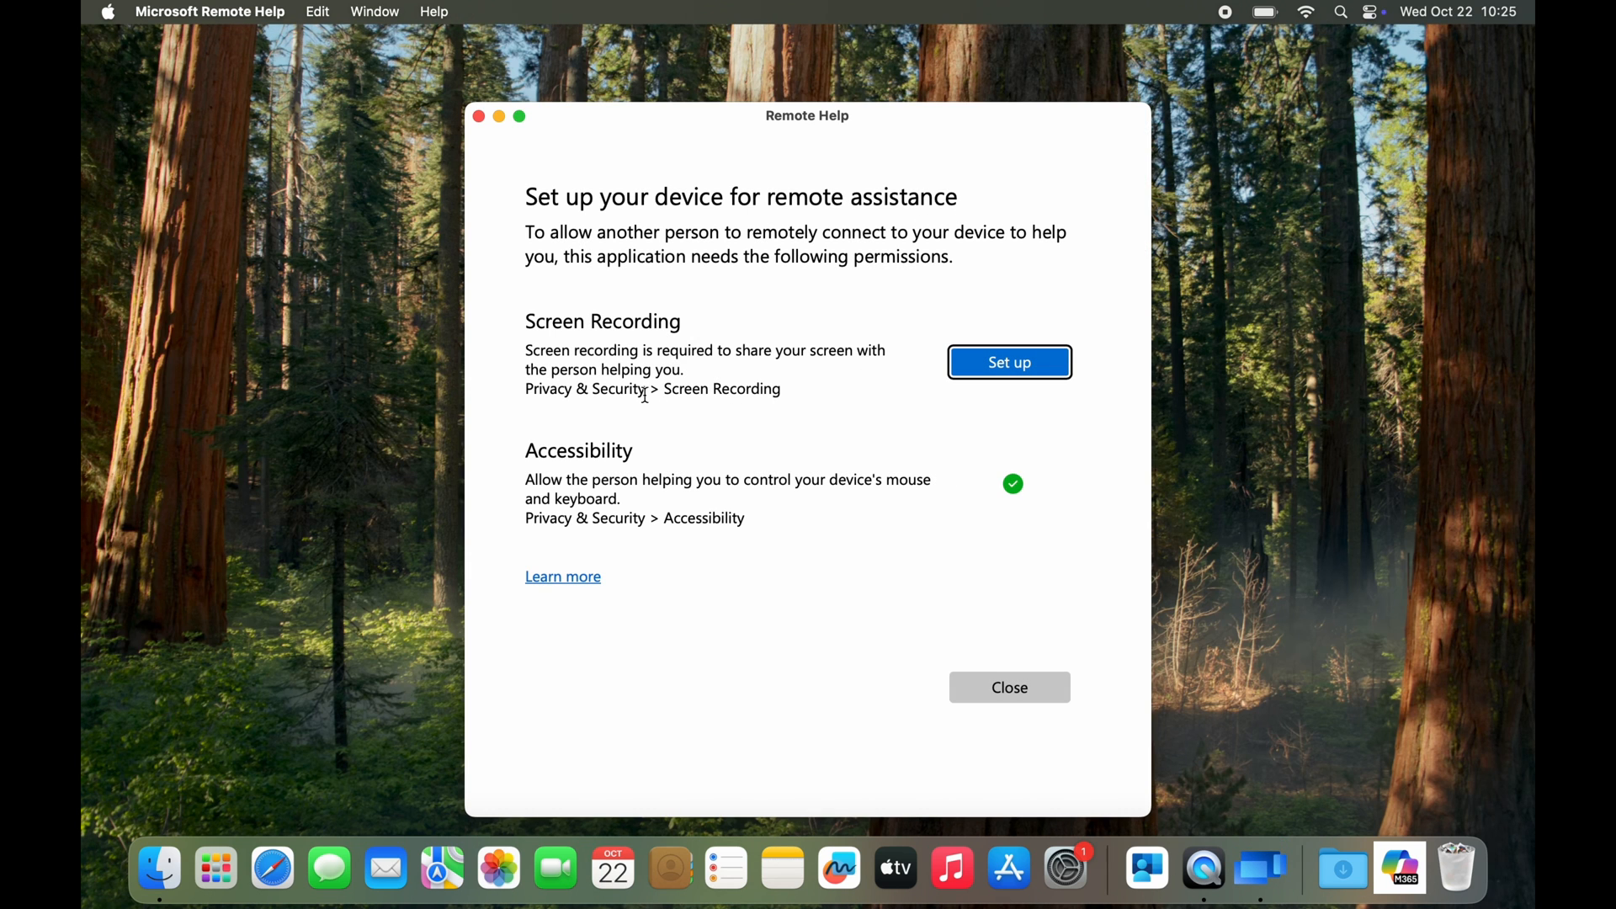
Start the Screen Recording permission setup from Remote Help and open Screen & System Audio Recording in the Mac's Privacy & Security settings
click(1007, 369)
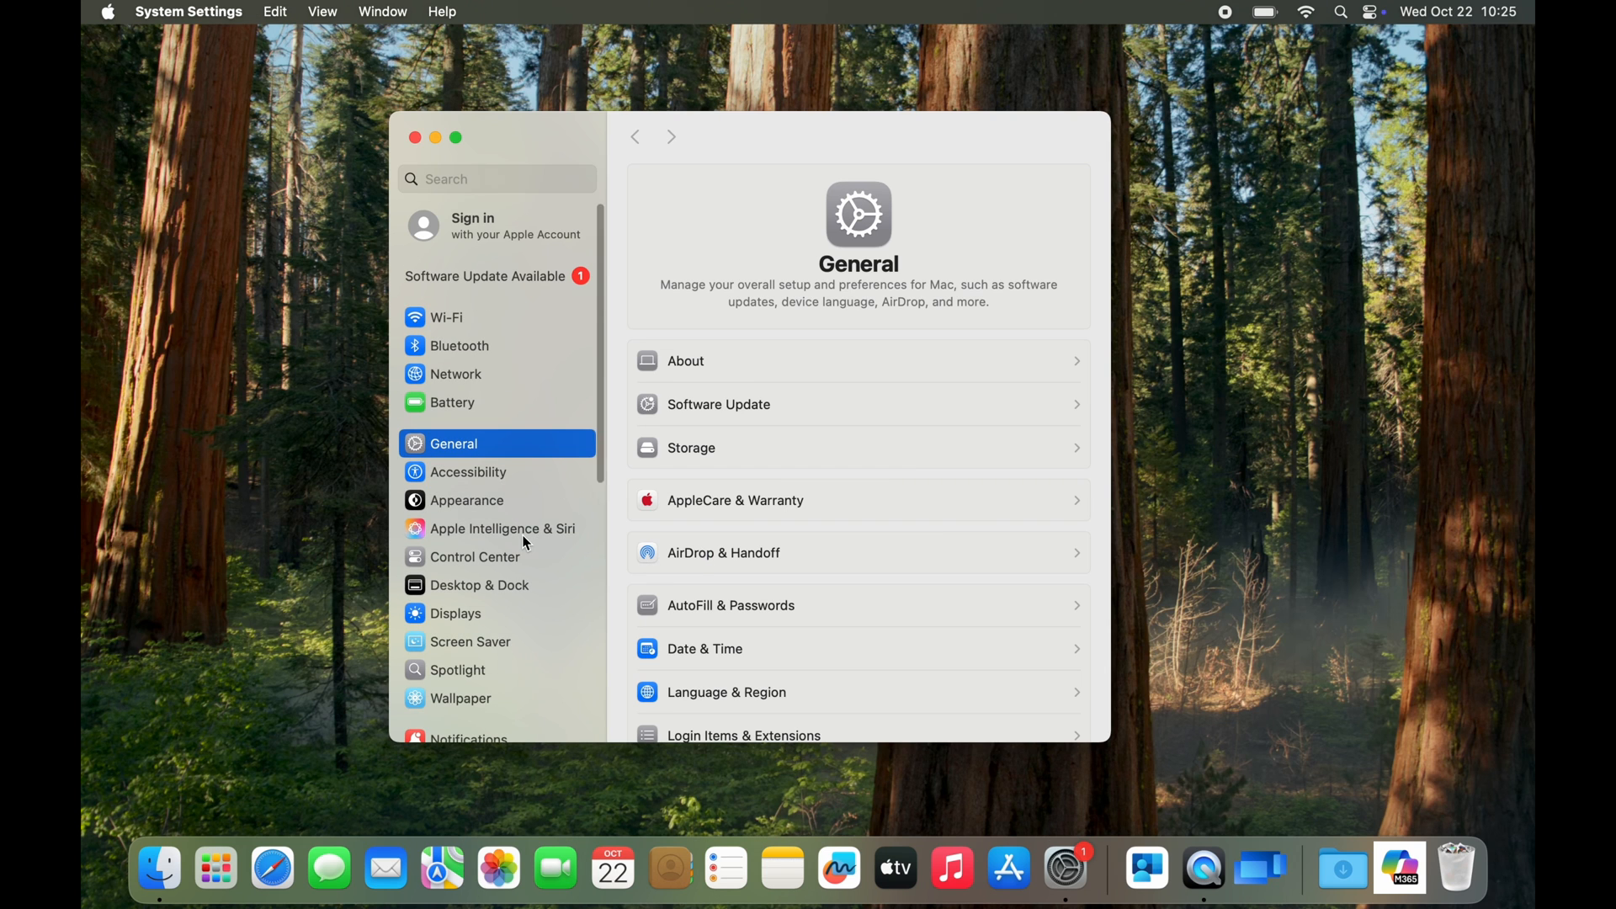
scroll(532, 543, down, 10)
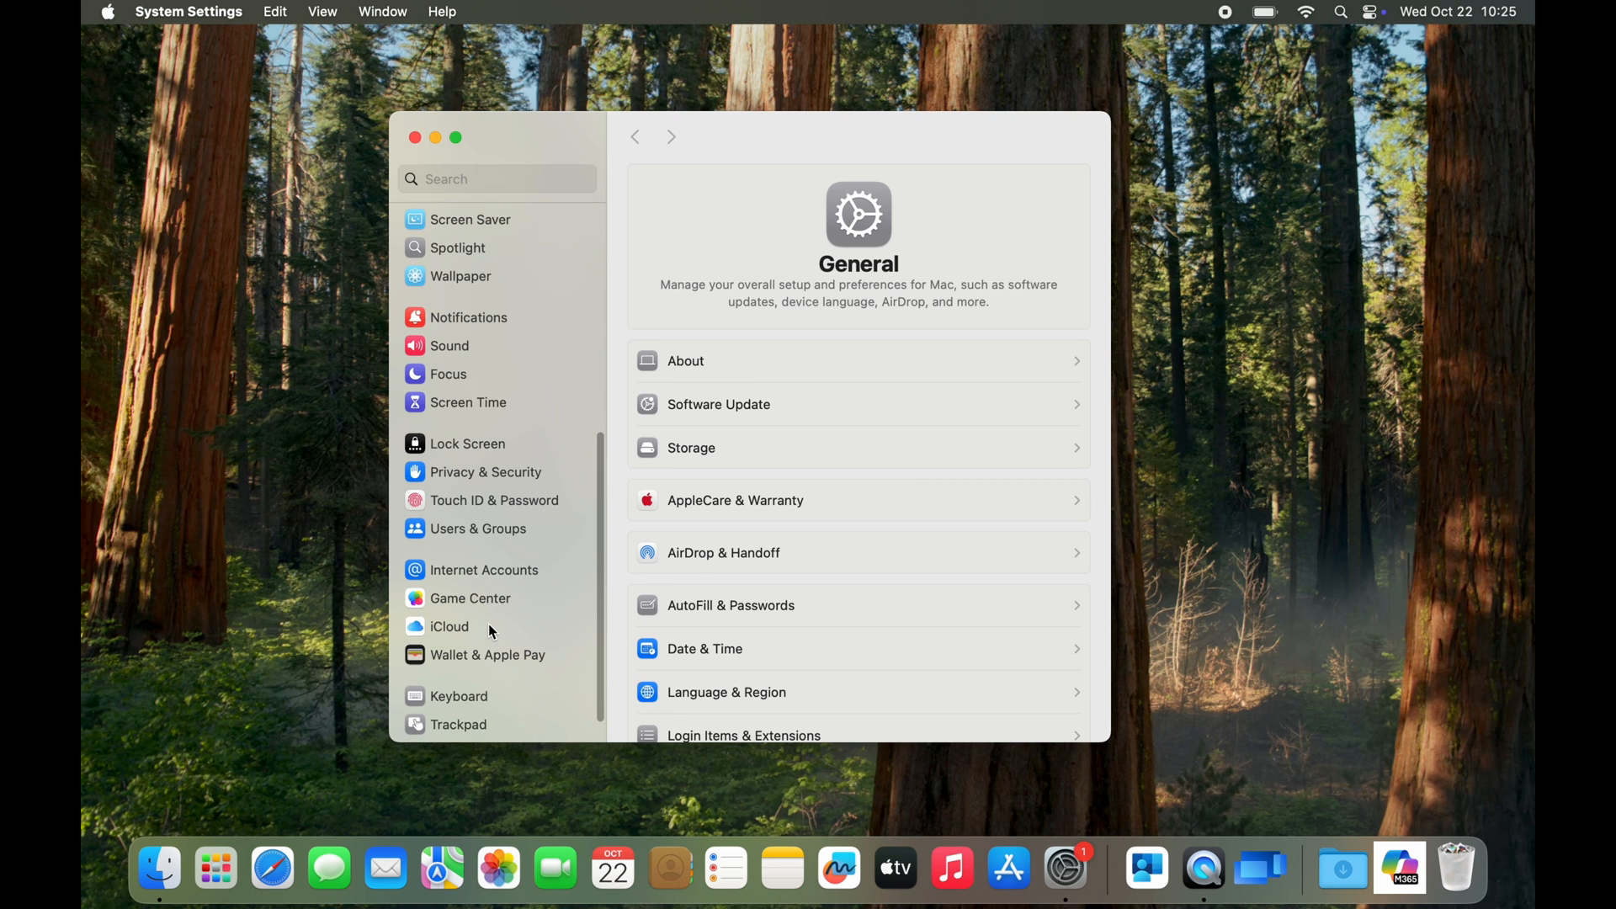
scroll(491, 628, down, 2)
click(504, 440)
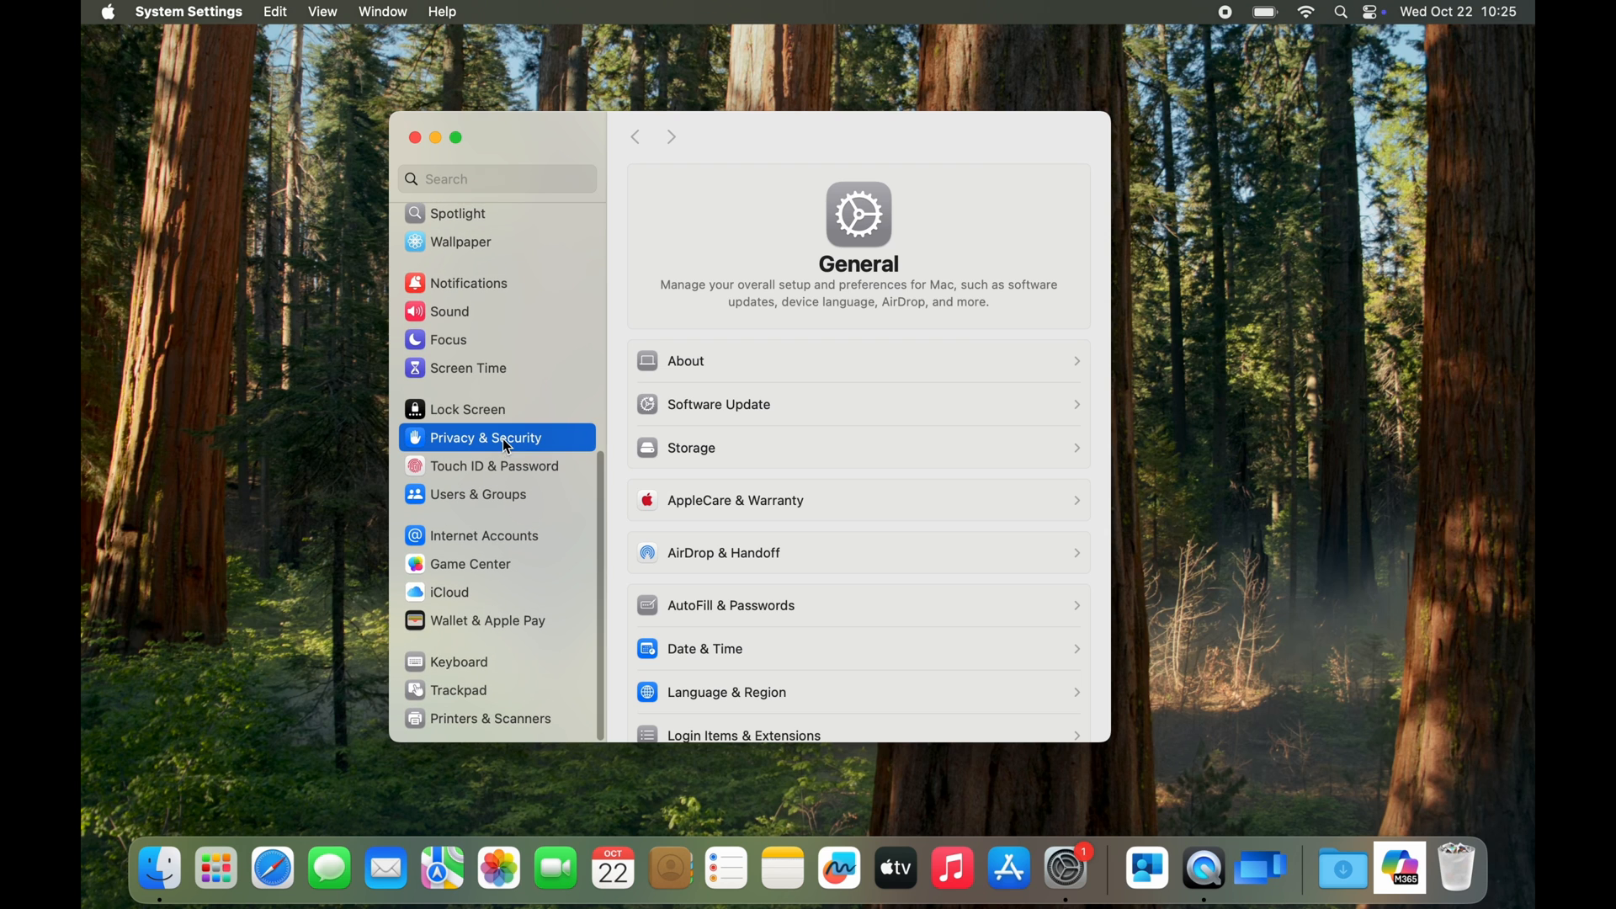
scroll(816, 509, down, 5)
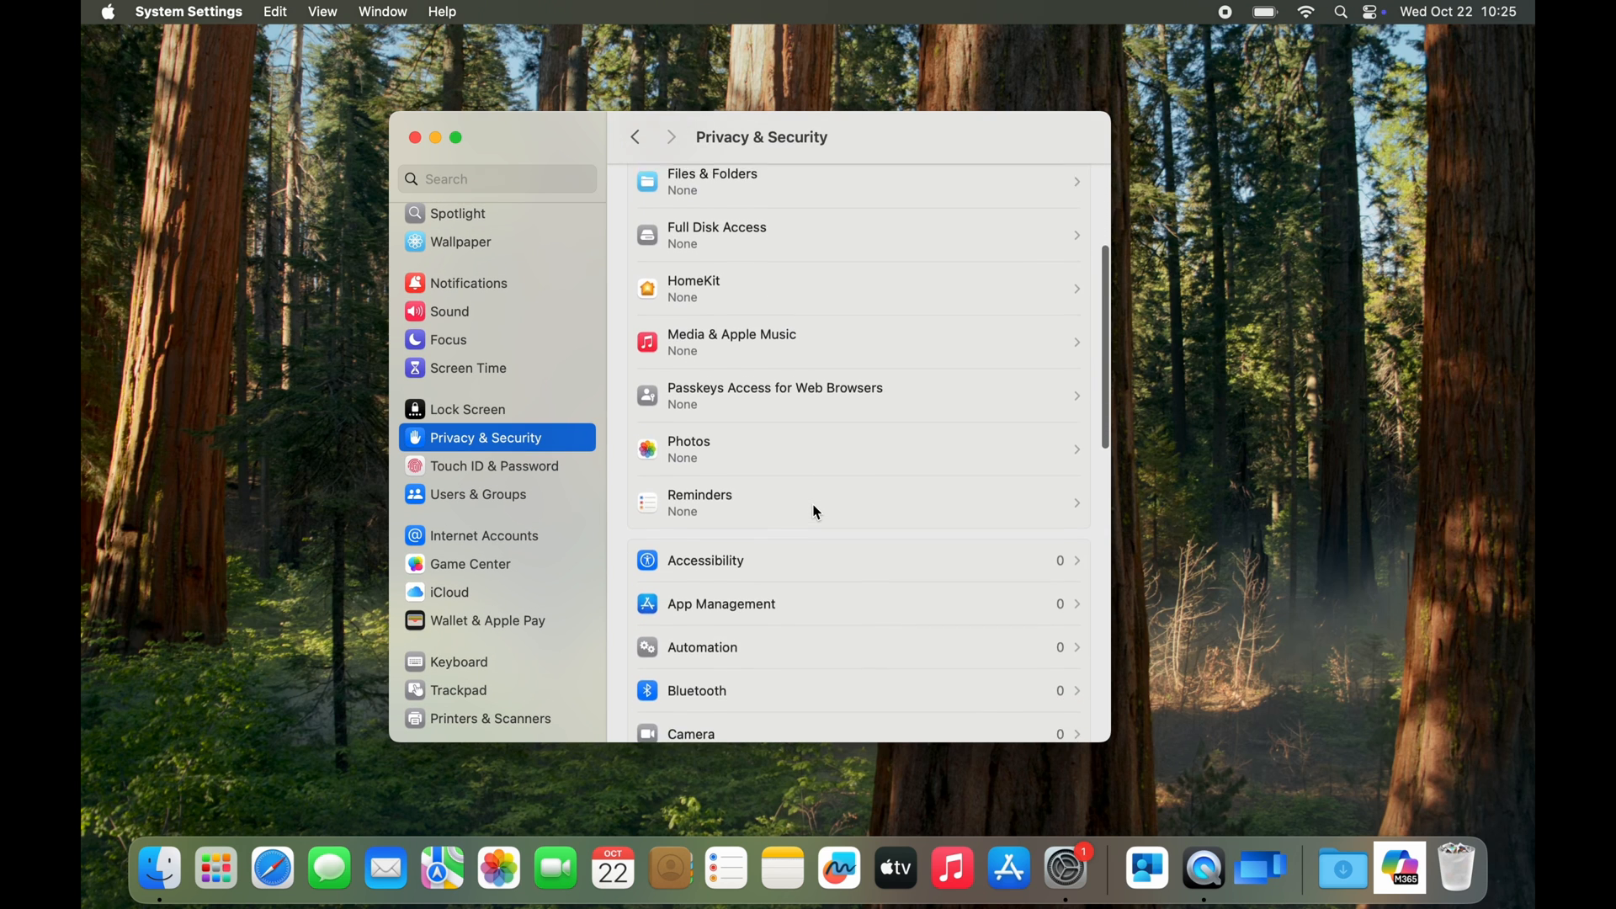
scroll(815, 512, down, 10)
click(875, 522)
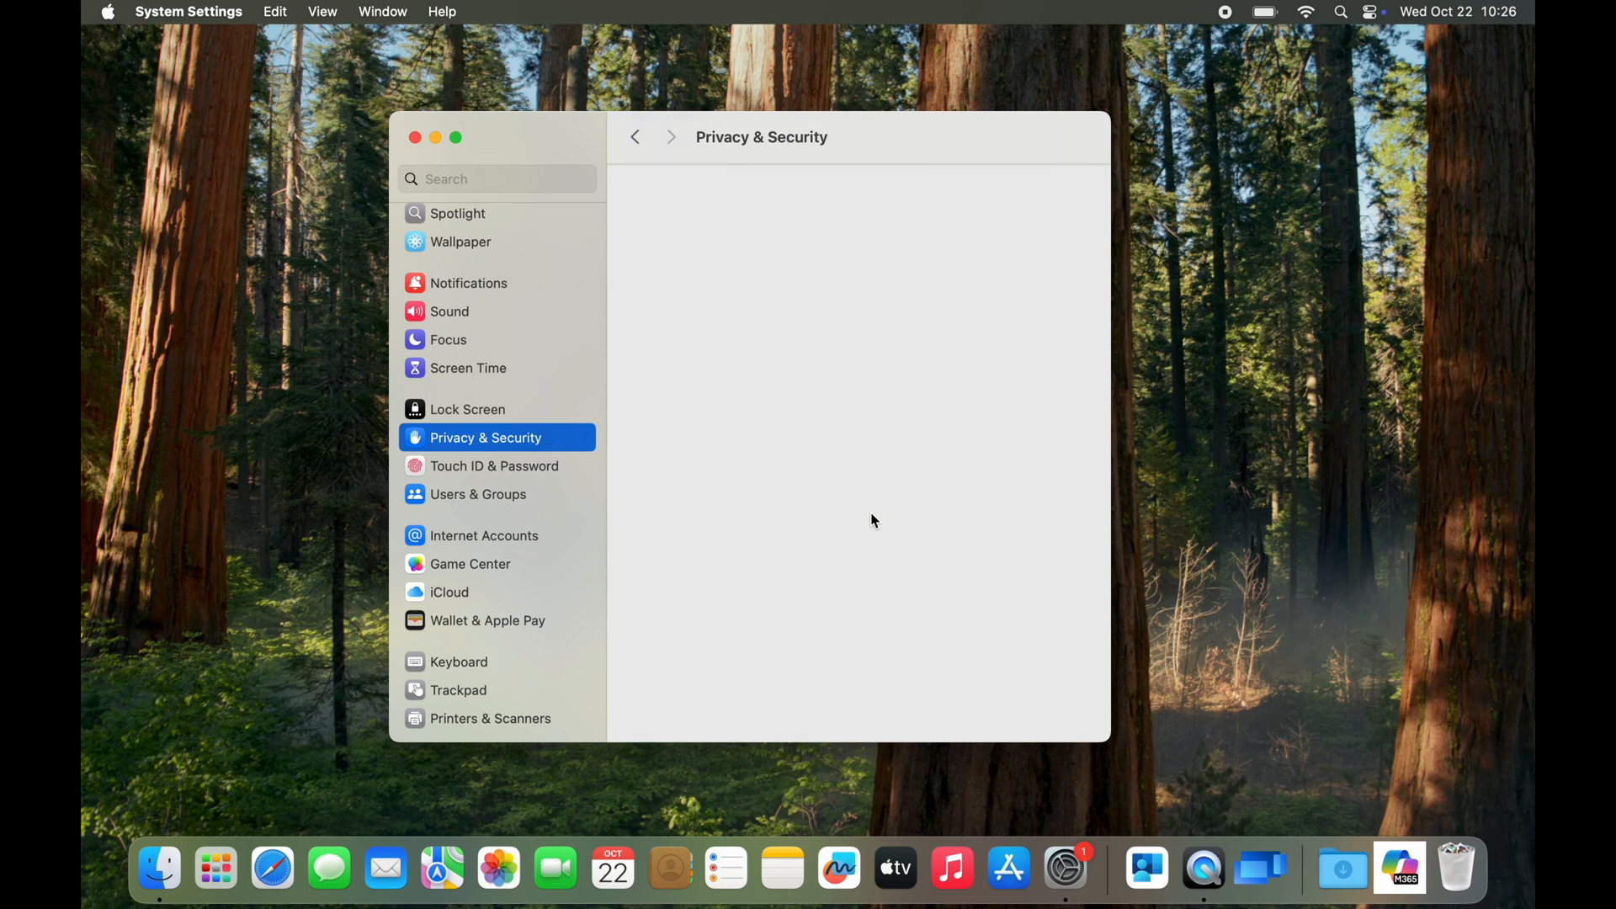
Allow Microsoft Remote Help to record the screen and system audio, and close System Settings
click(1071, 246)
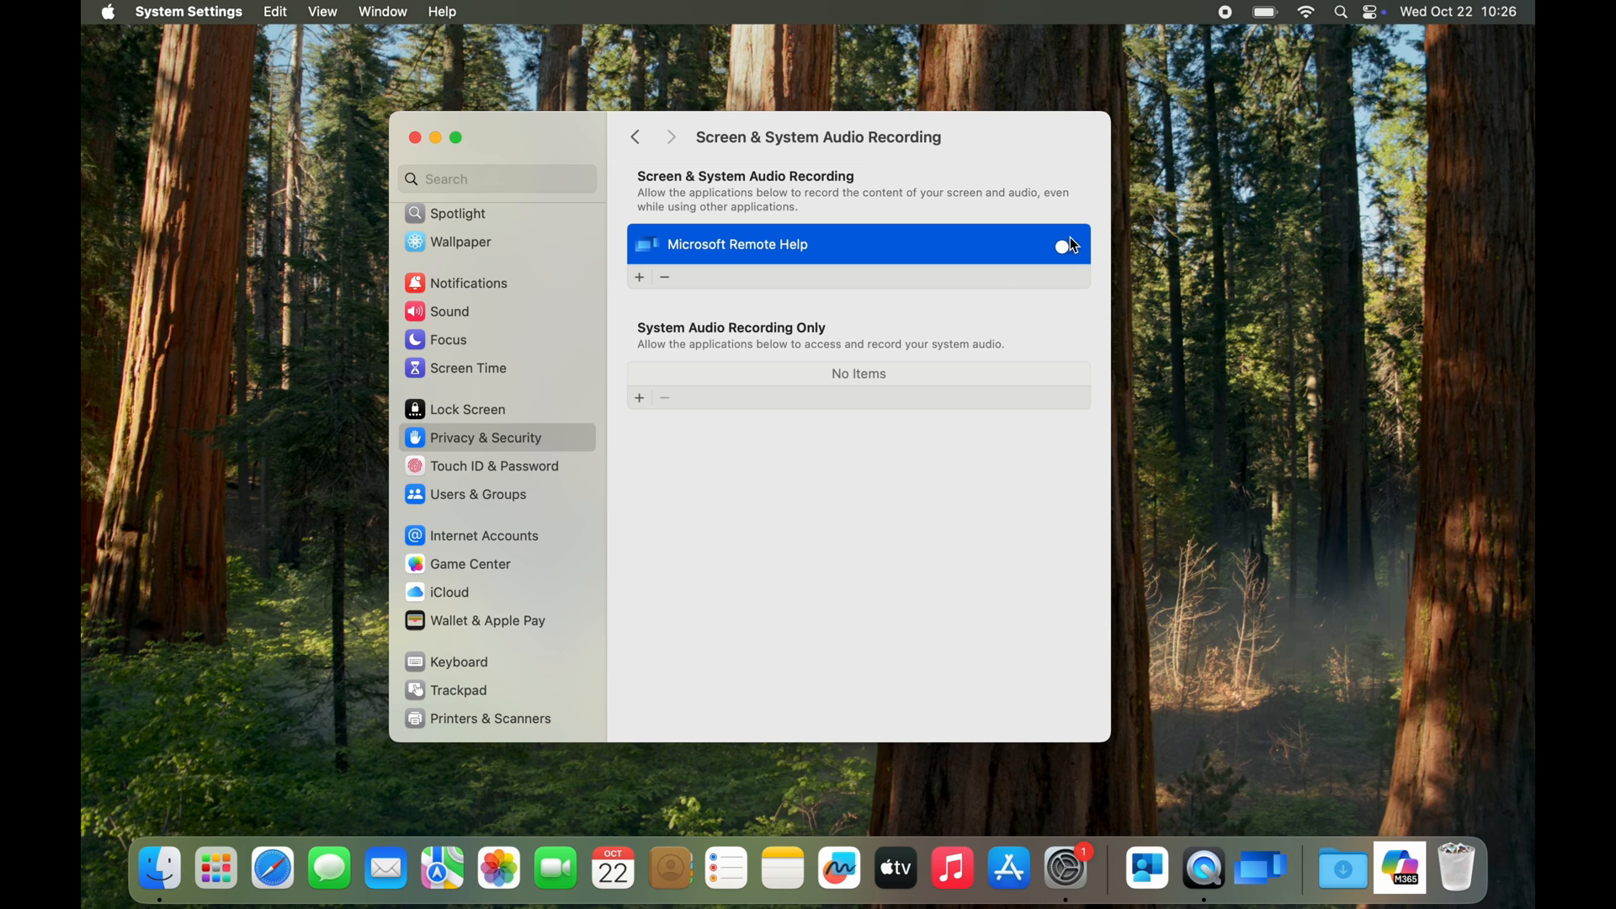
click(640, 139)
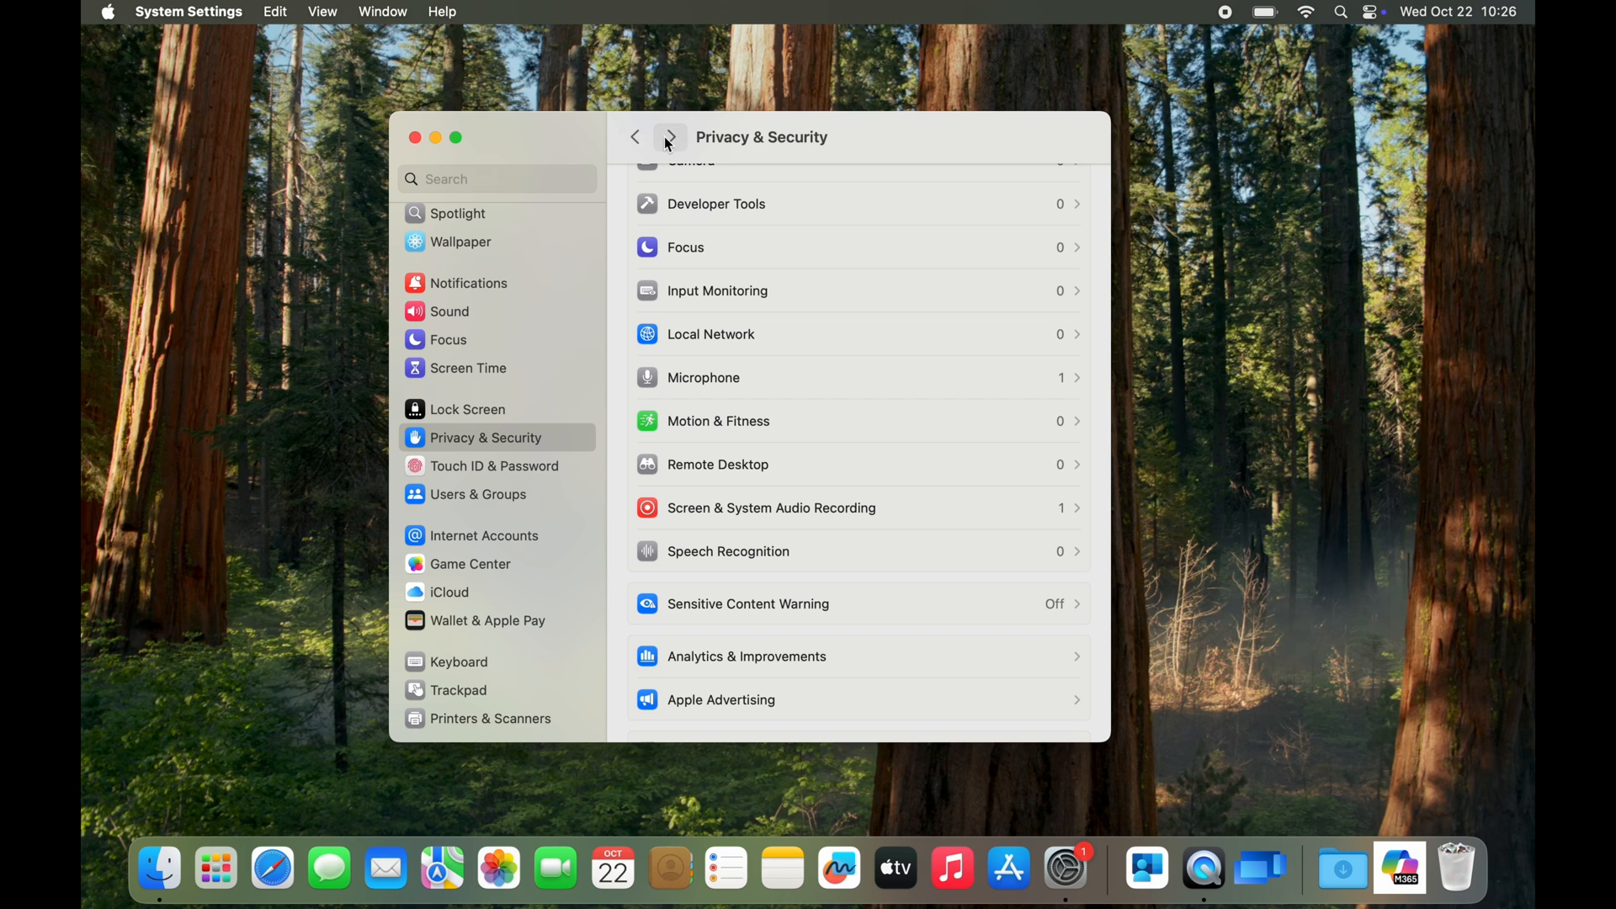
click(416, 138)
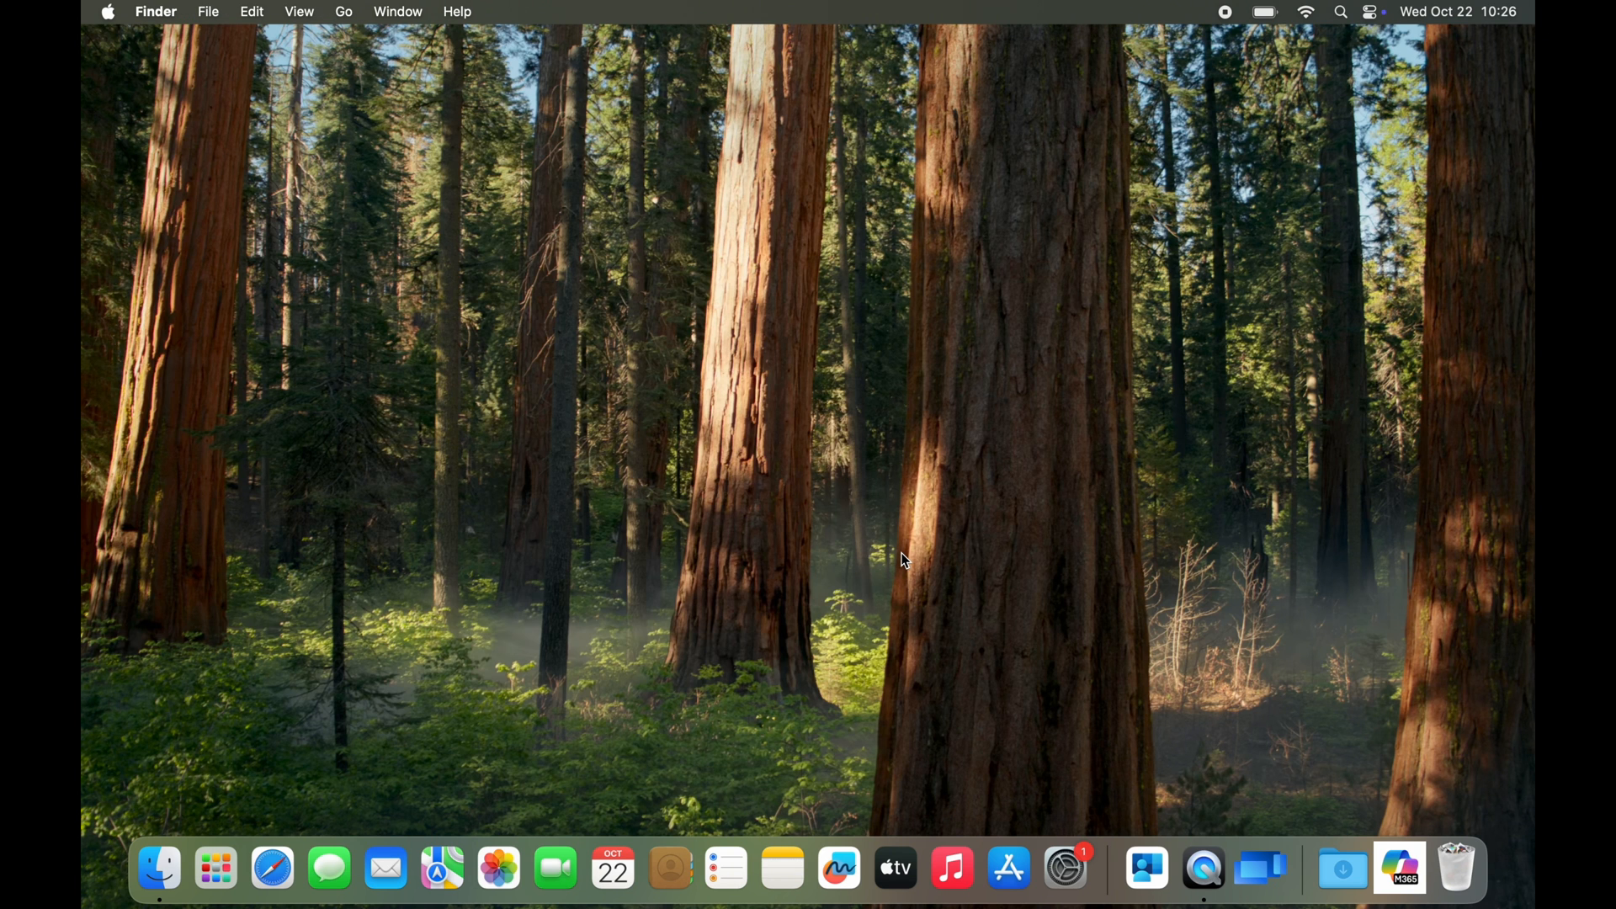
Find Microsoft Remote Help on the Mac and launch it again
key(super+space)
text(remo)
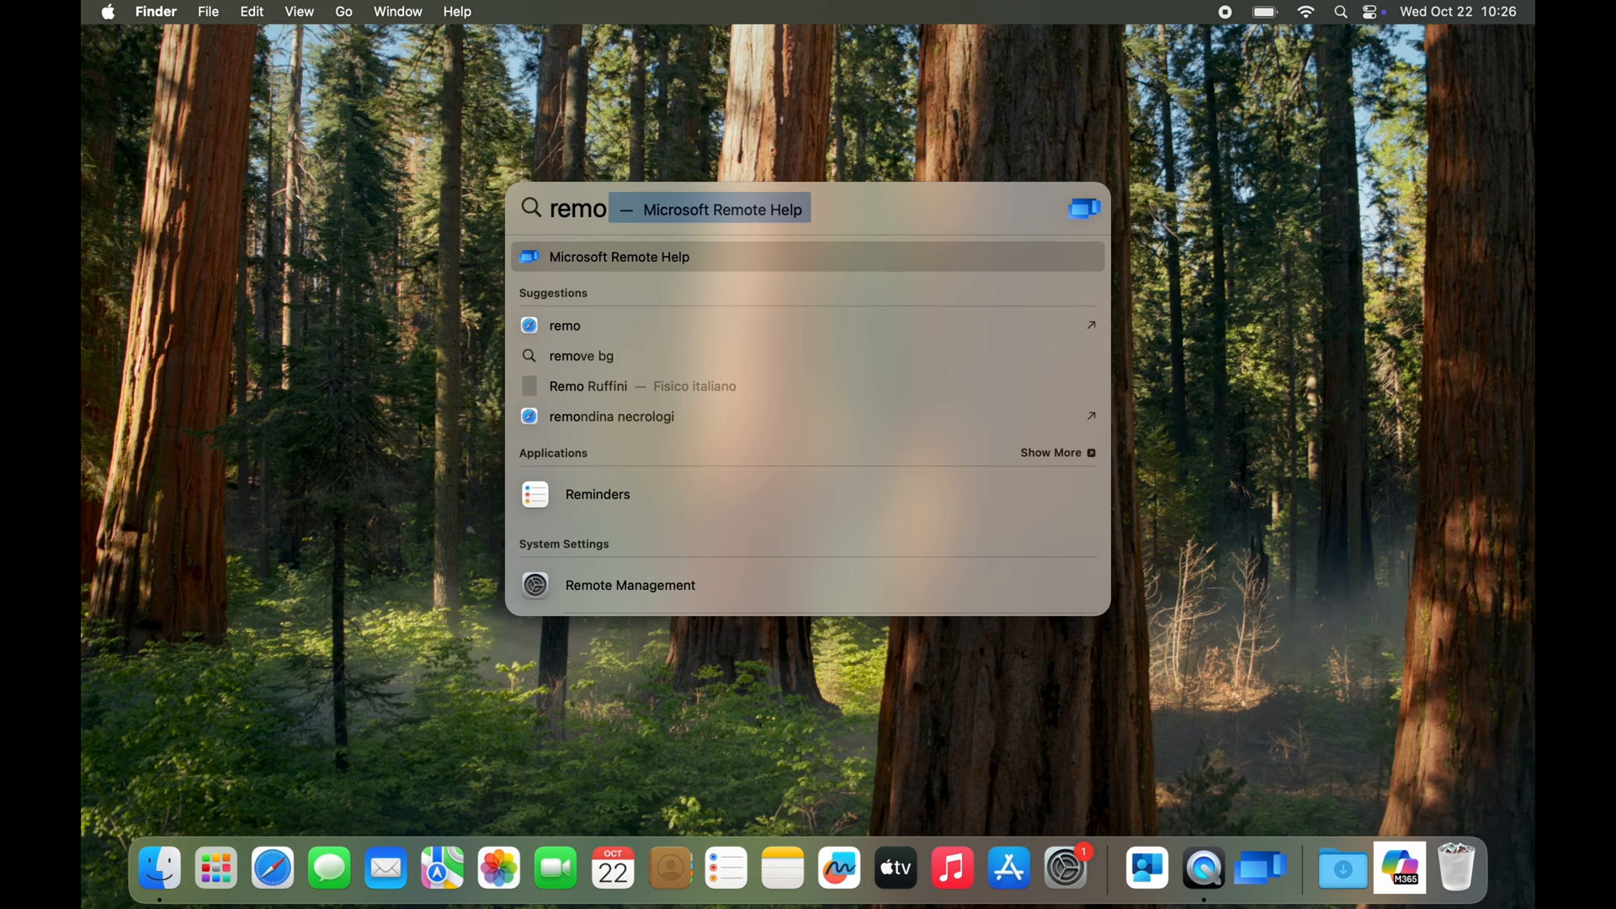
text(te)
key(Return)
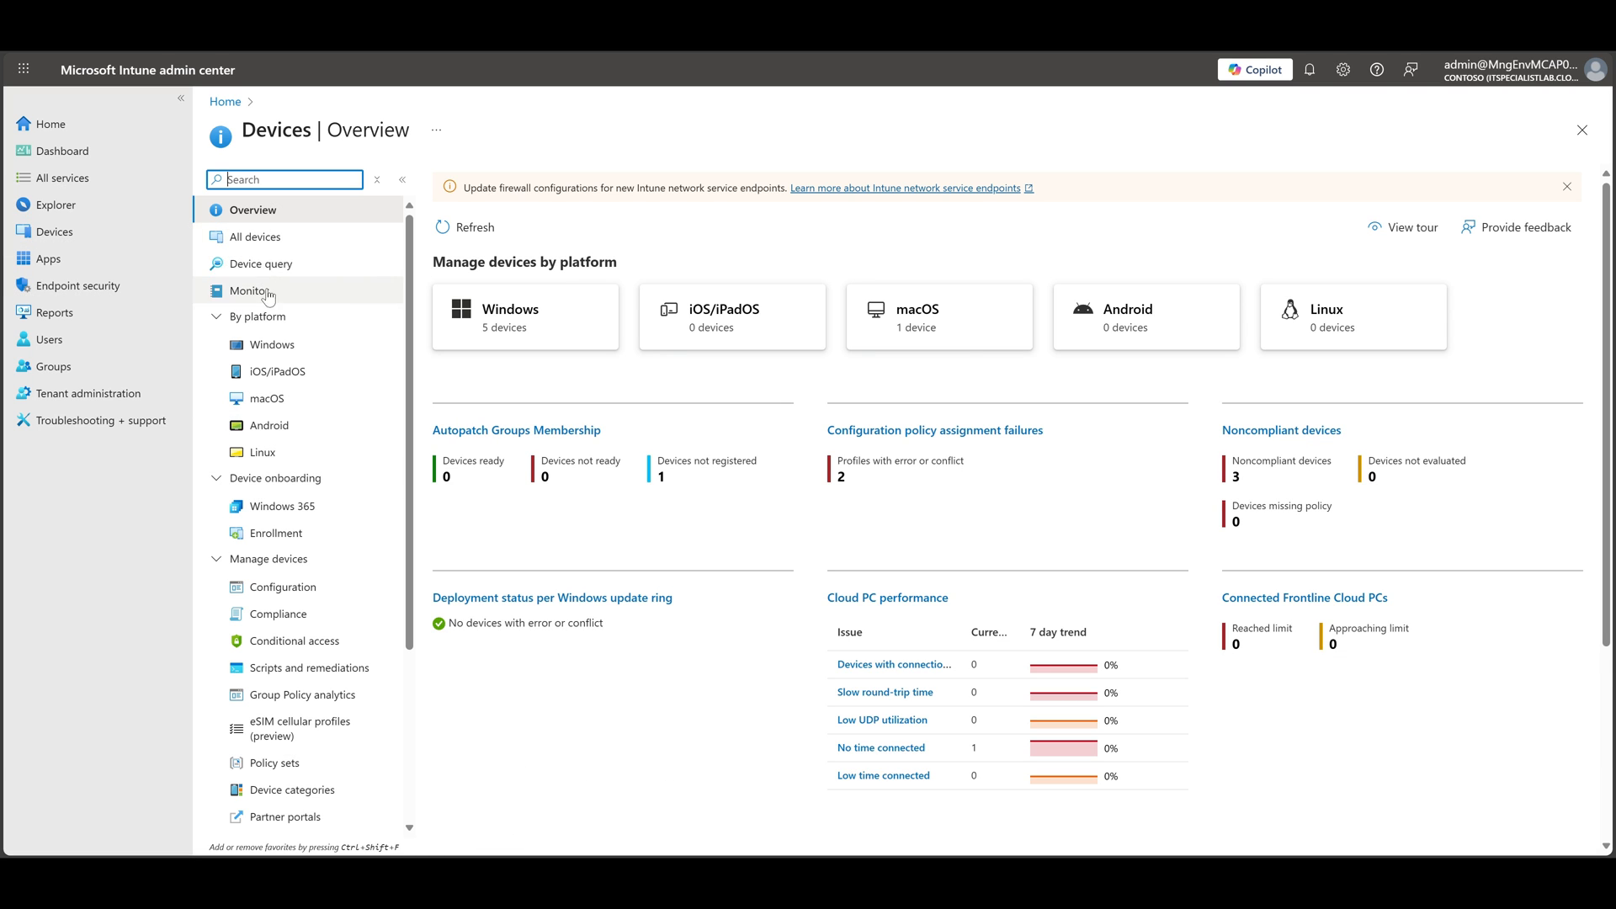
Switch to the Intune admin center, open the MacBook Air among the macOS devices, and set up a new Remote Help assistance session
click(278, 398)
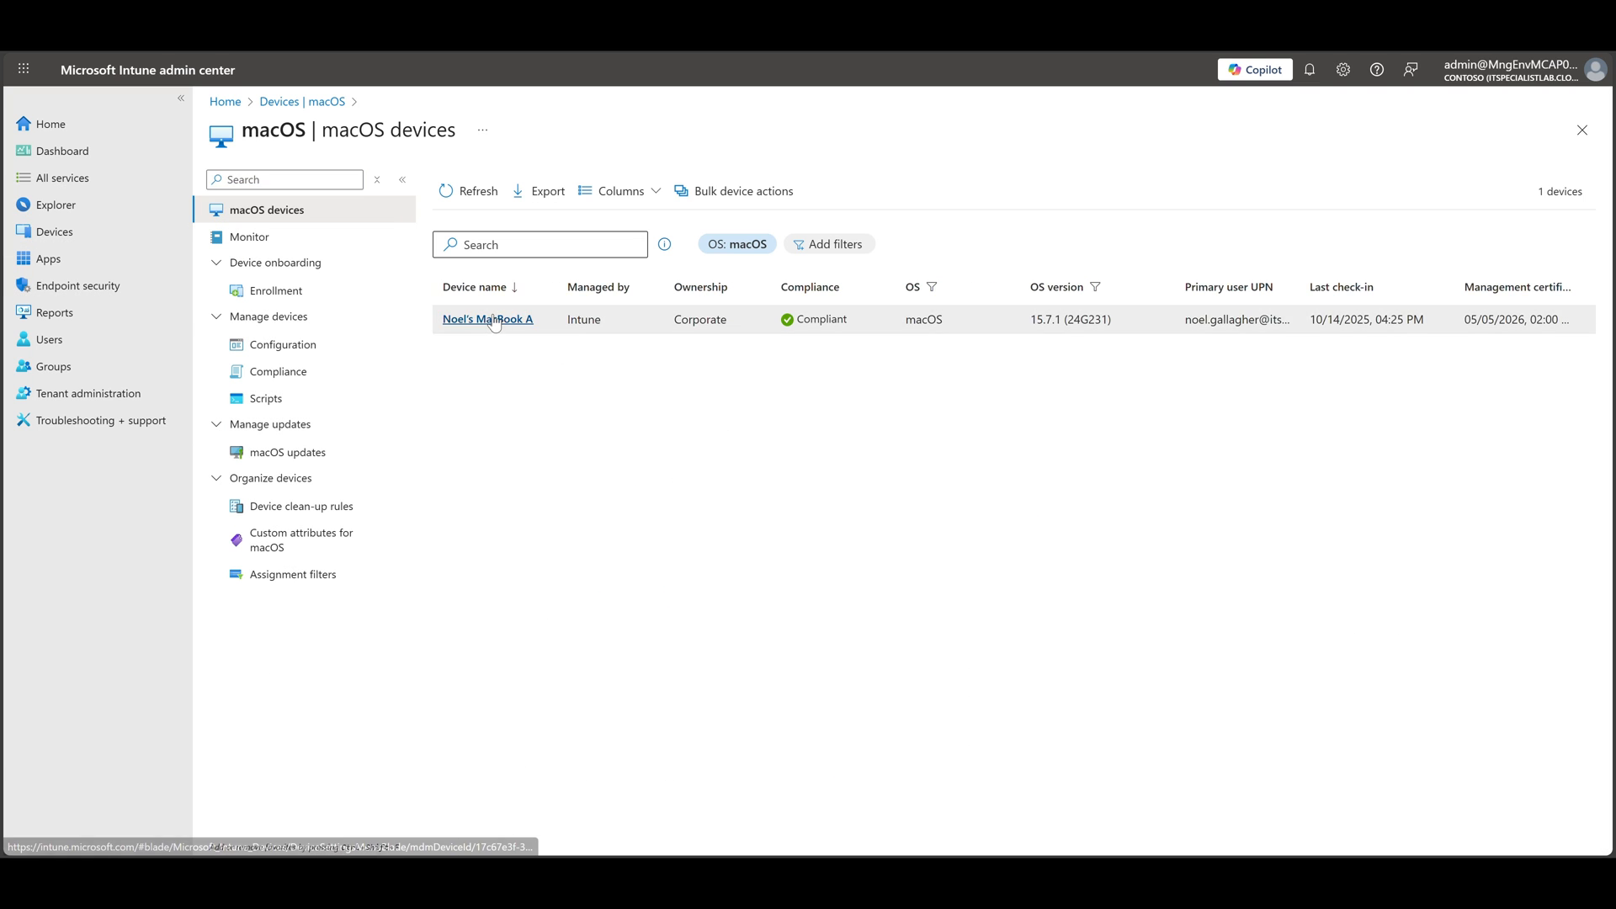
click(492, 320)
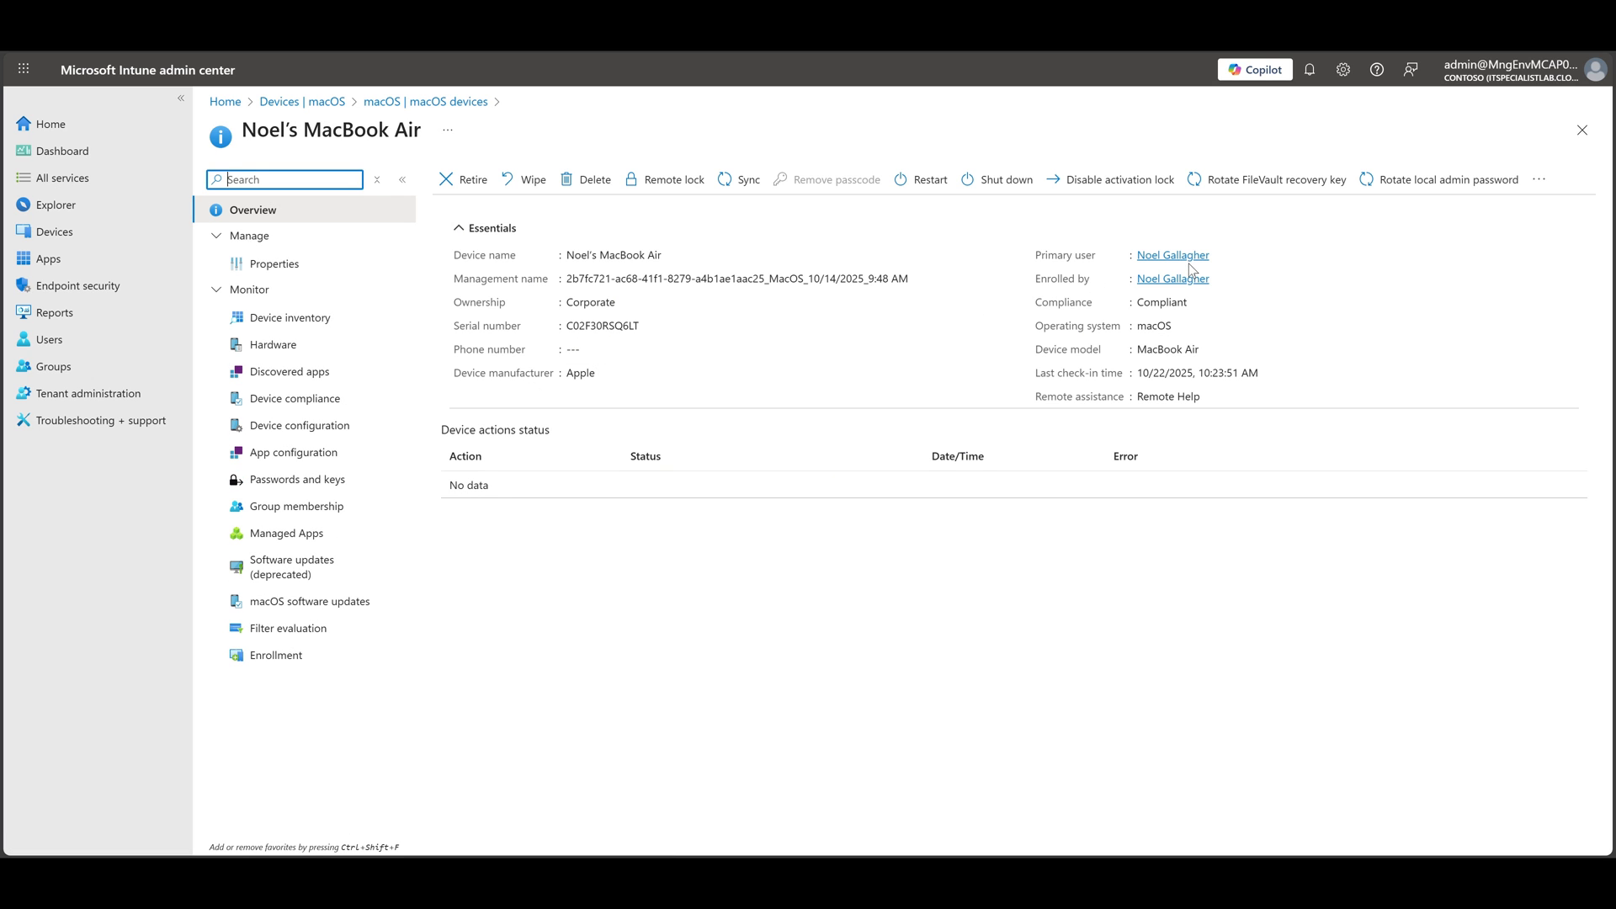
click(1539, 180)
click(1528, 206)
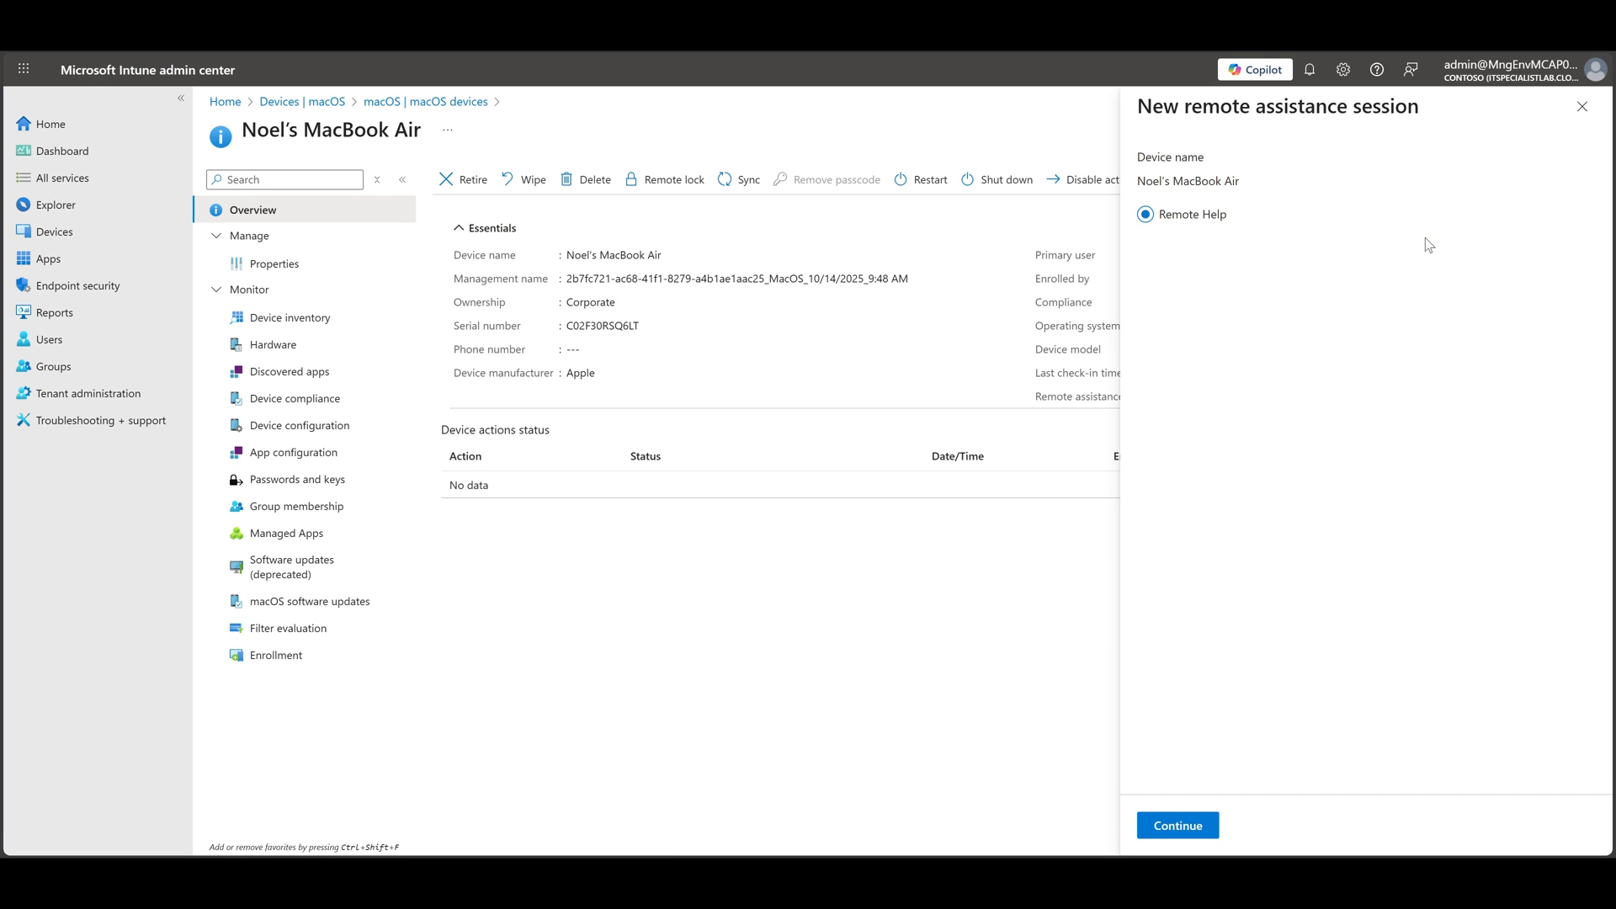
click(1177, 825)
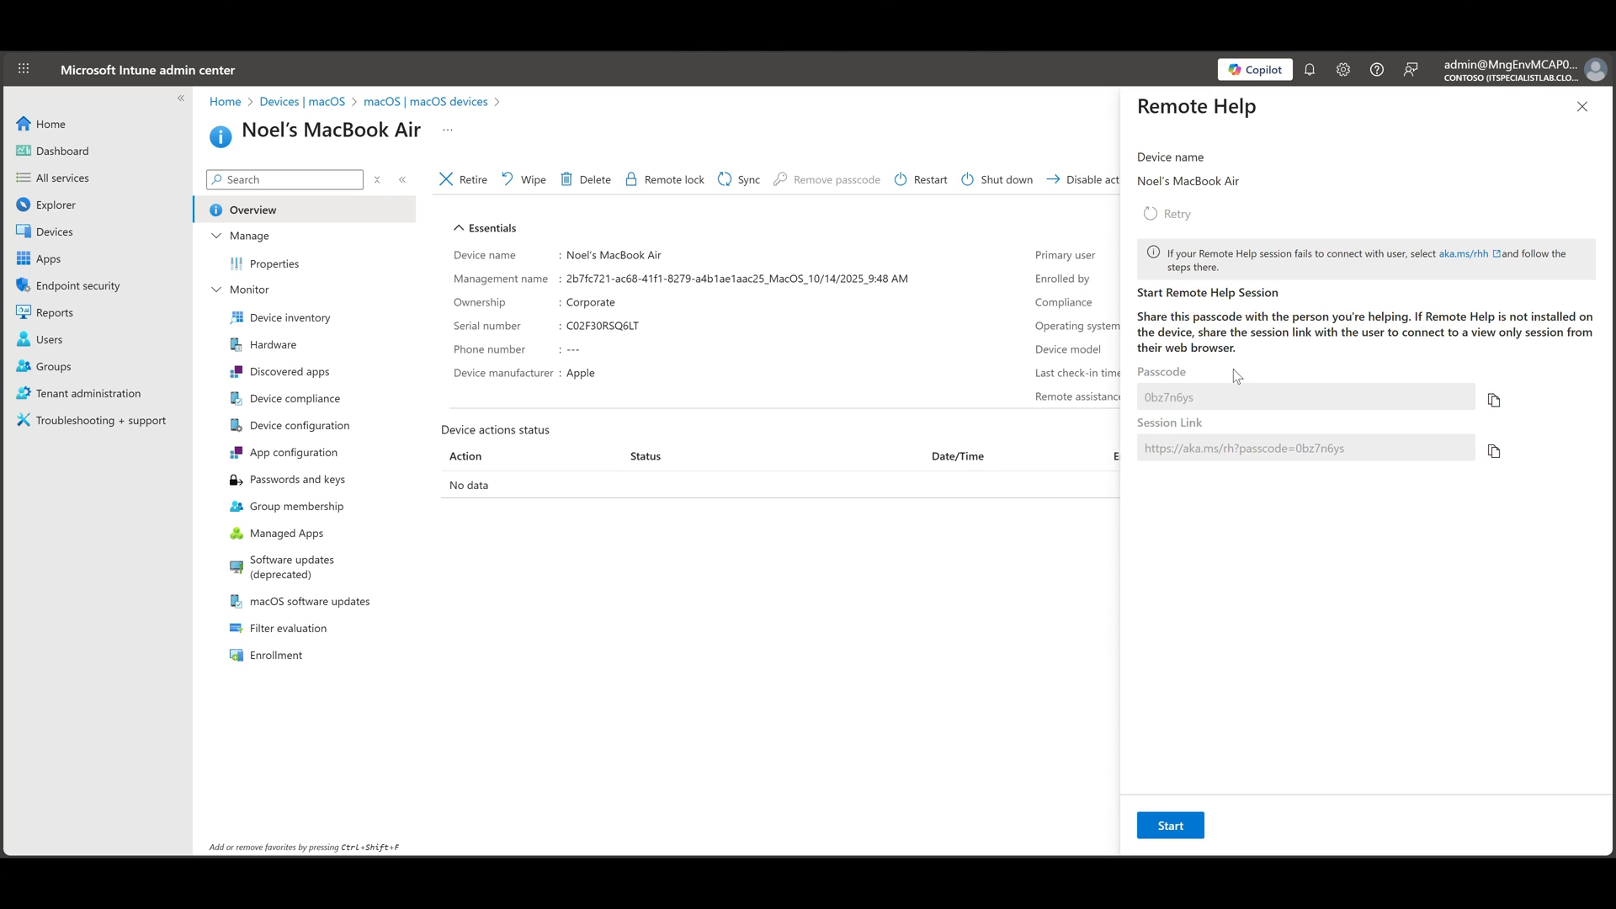
Enter the session passcode from Intune as the security code in Remote Help on the Mac, and share the screen
click(1494, 399)
drag(1147, 404, 1210, 405)
click(1267, 381)
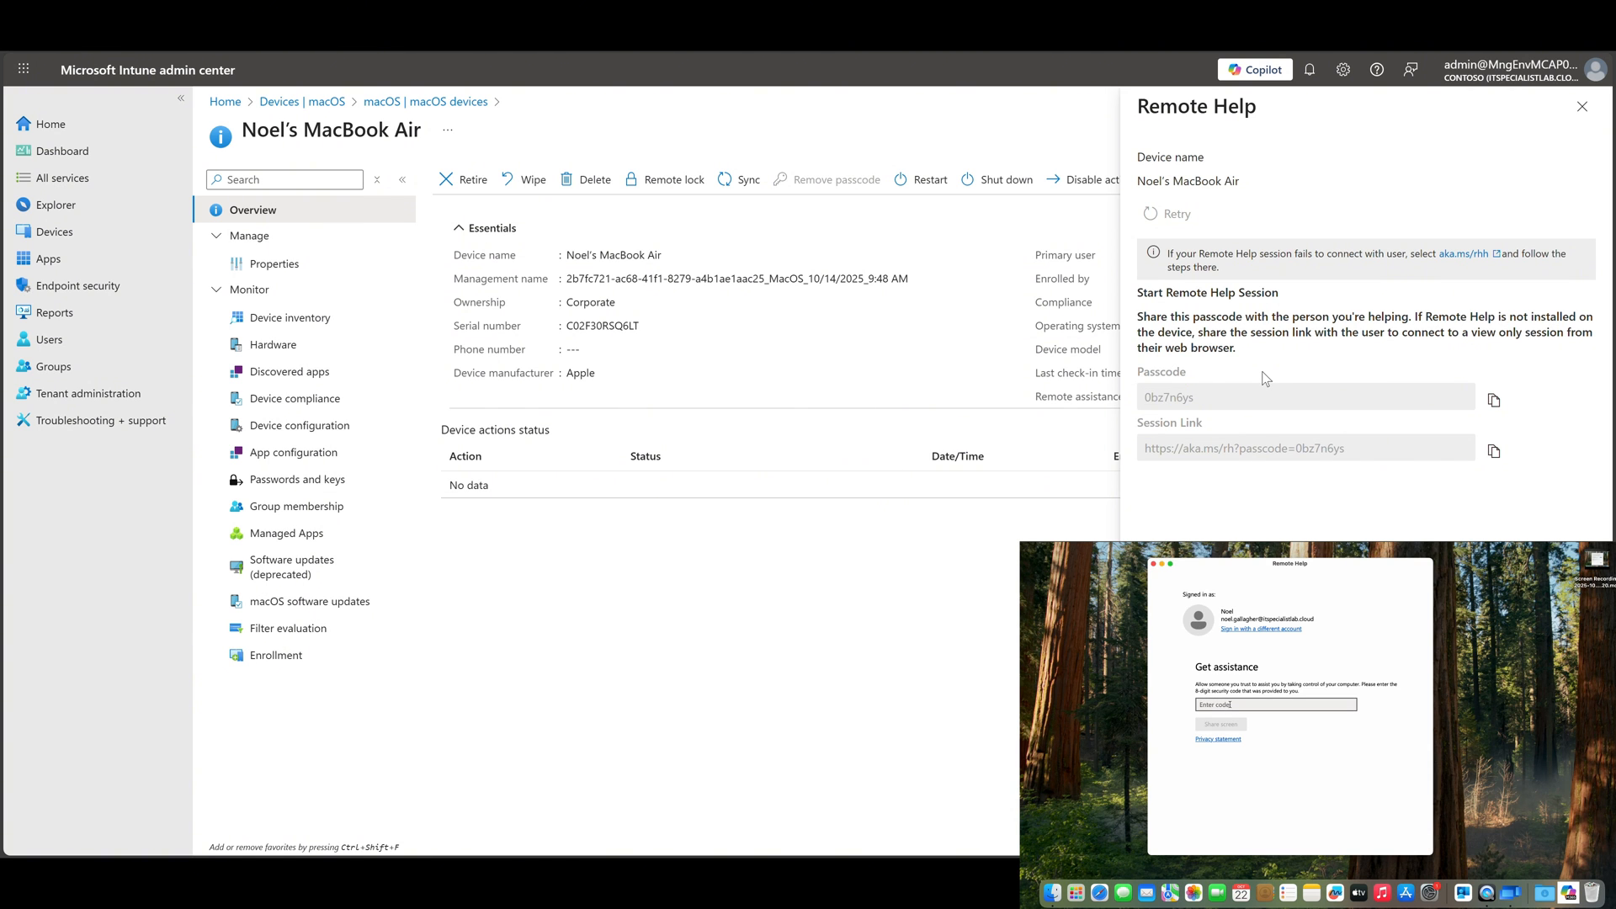
text(0bz7n6ys)
click(1223, 726)
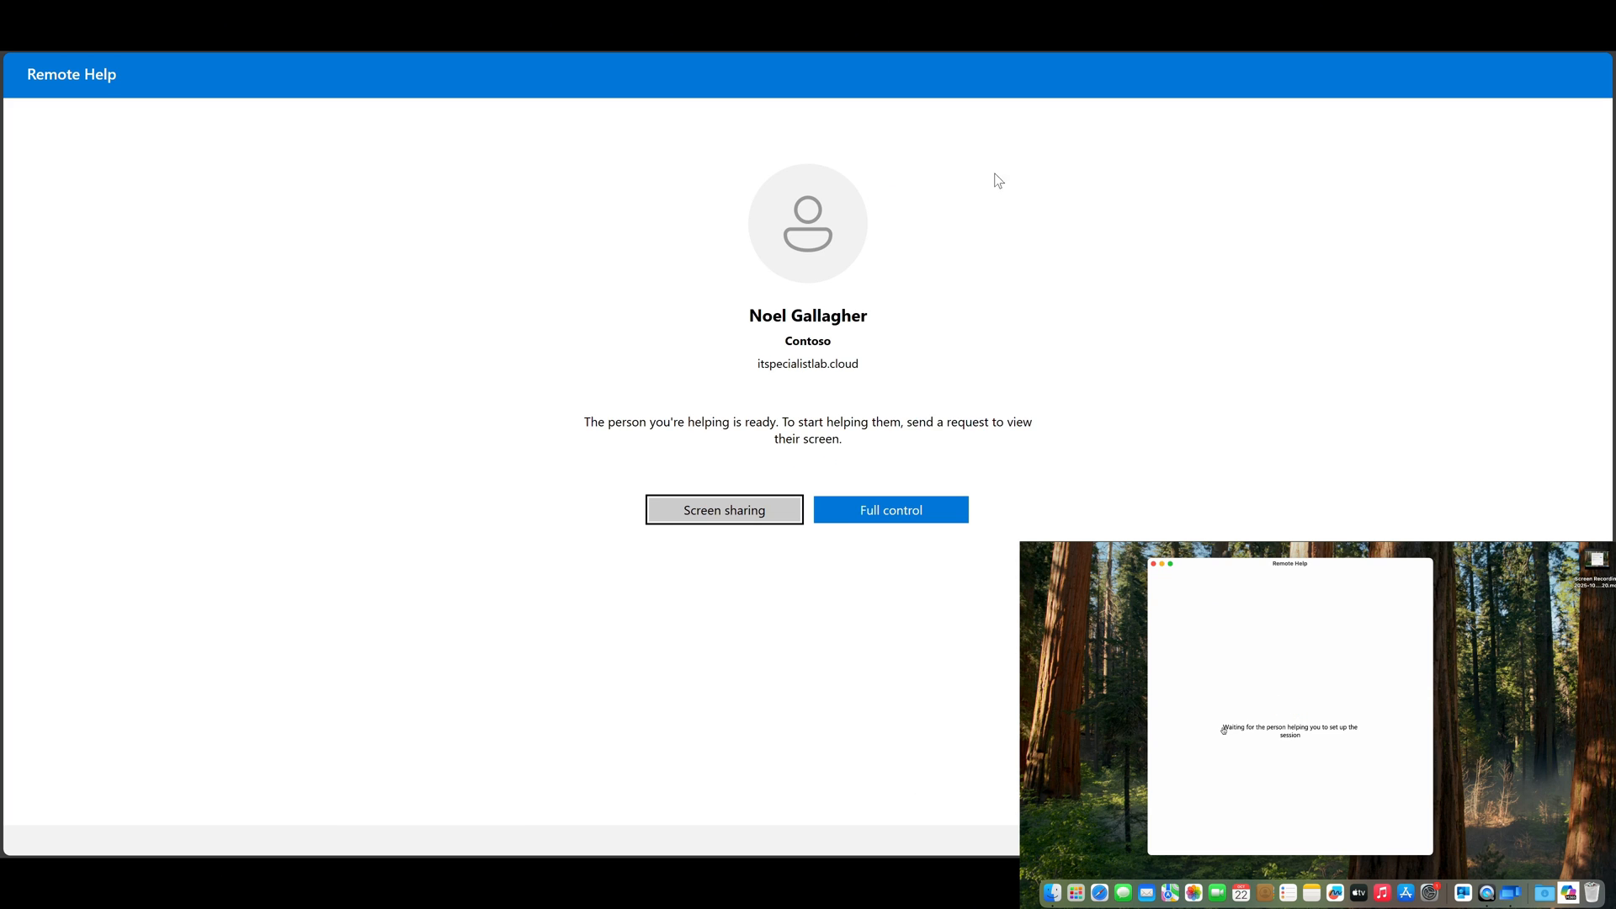
Start a full control session approved on the Mac with browser microphone use allowed, and minimize the Mac's Remote Help window remotely
click(917, 513)
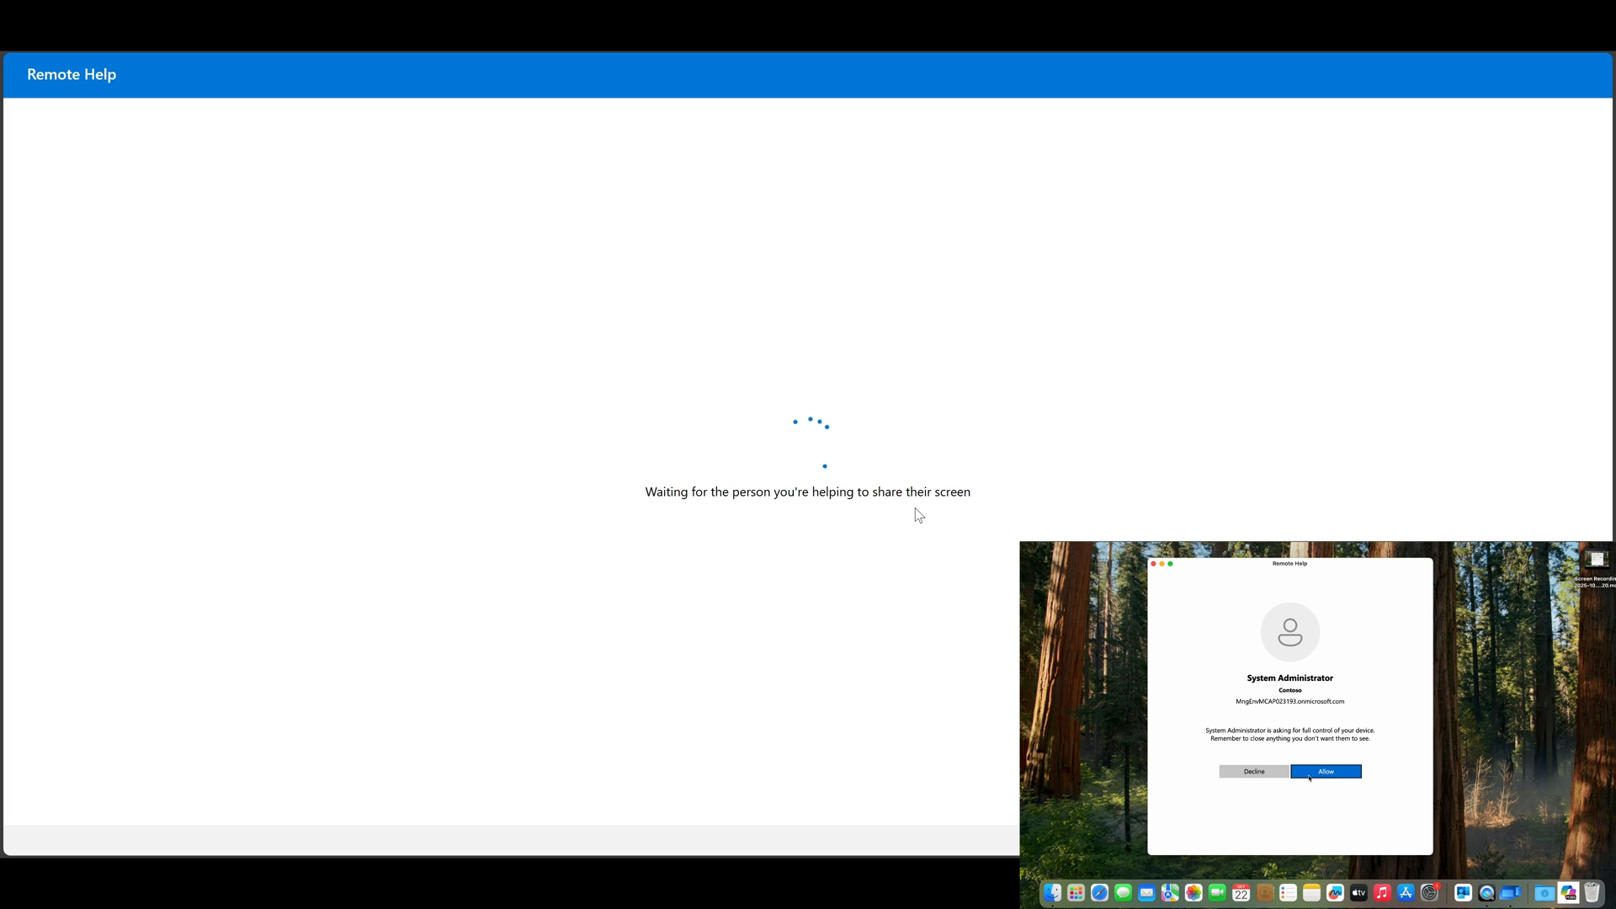
click(1311, 775)
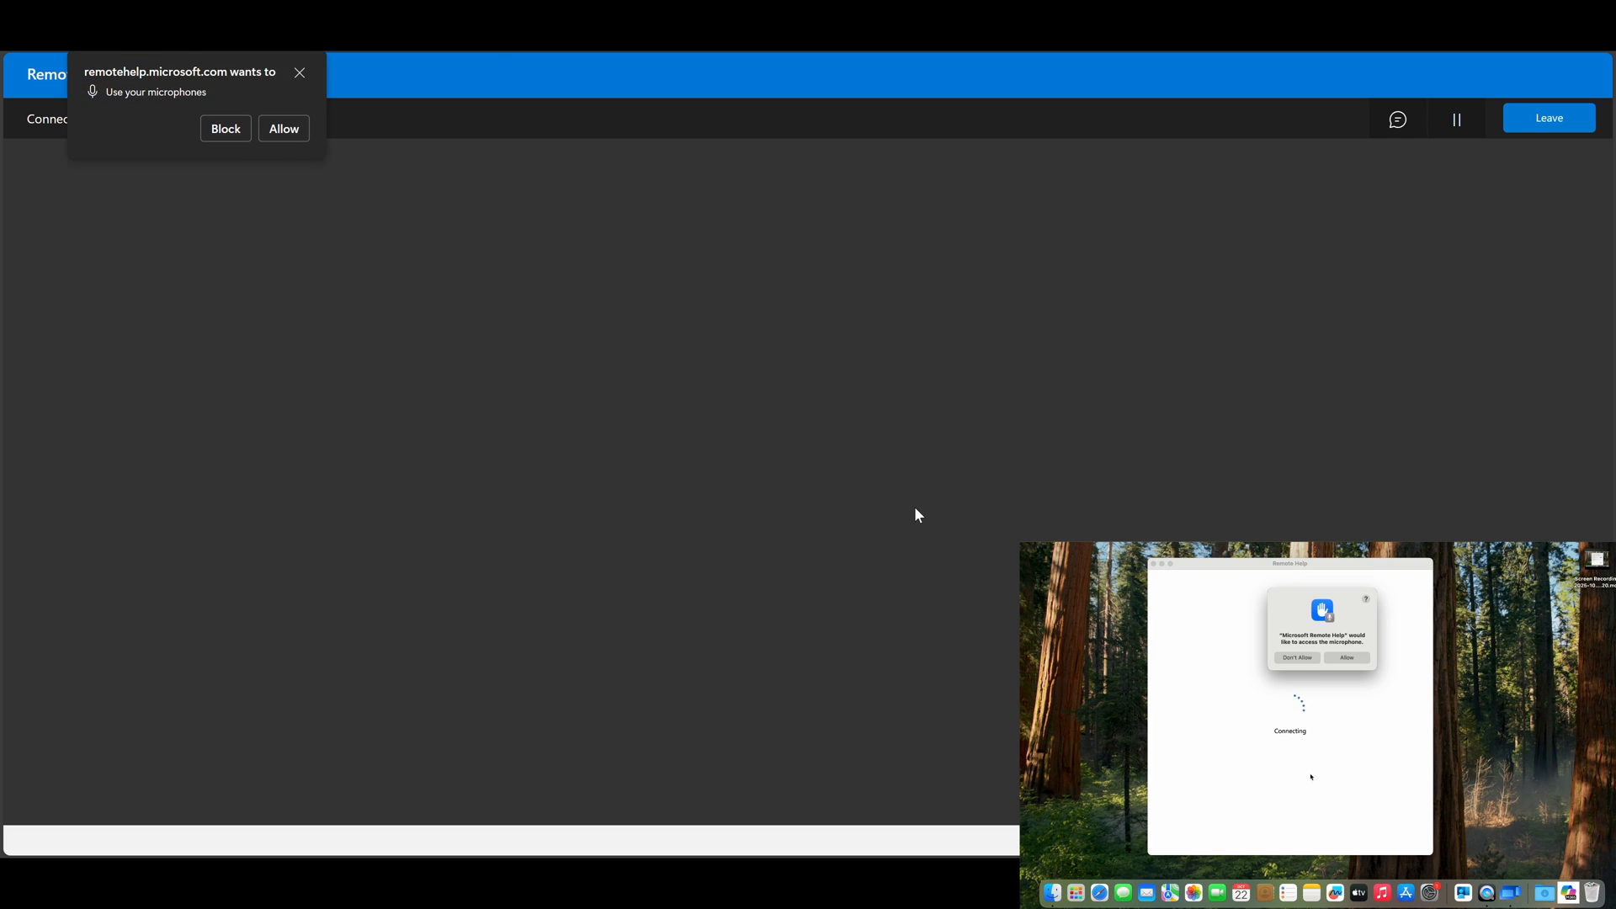
click(284, 127)
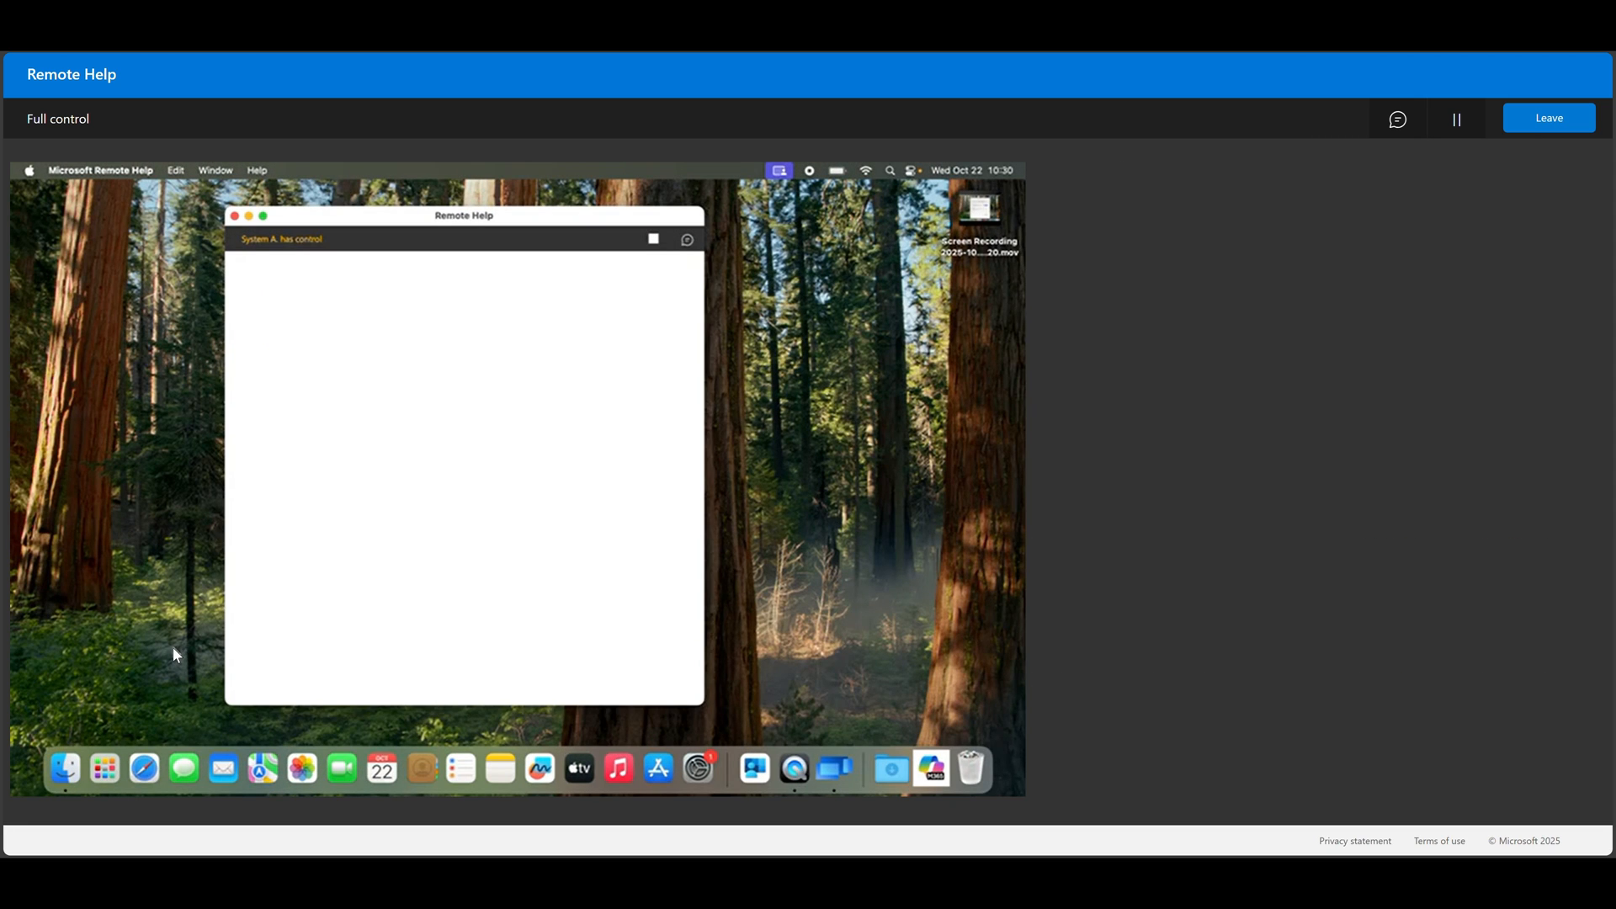
click(250, 217)
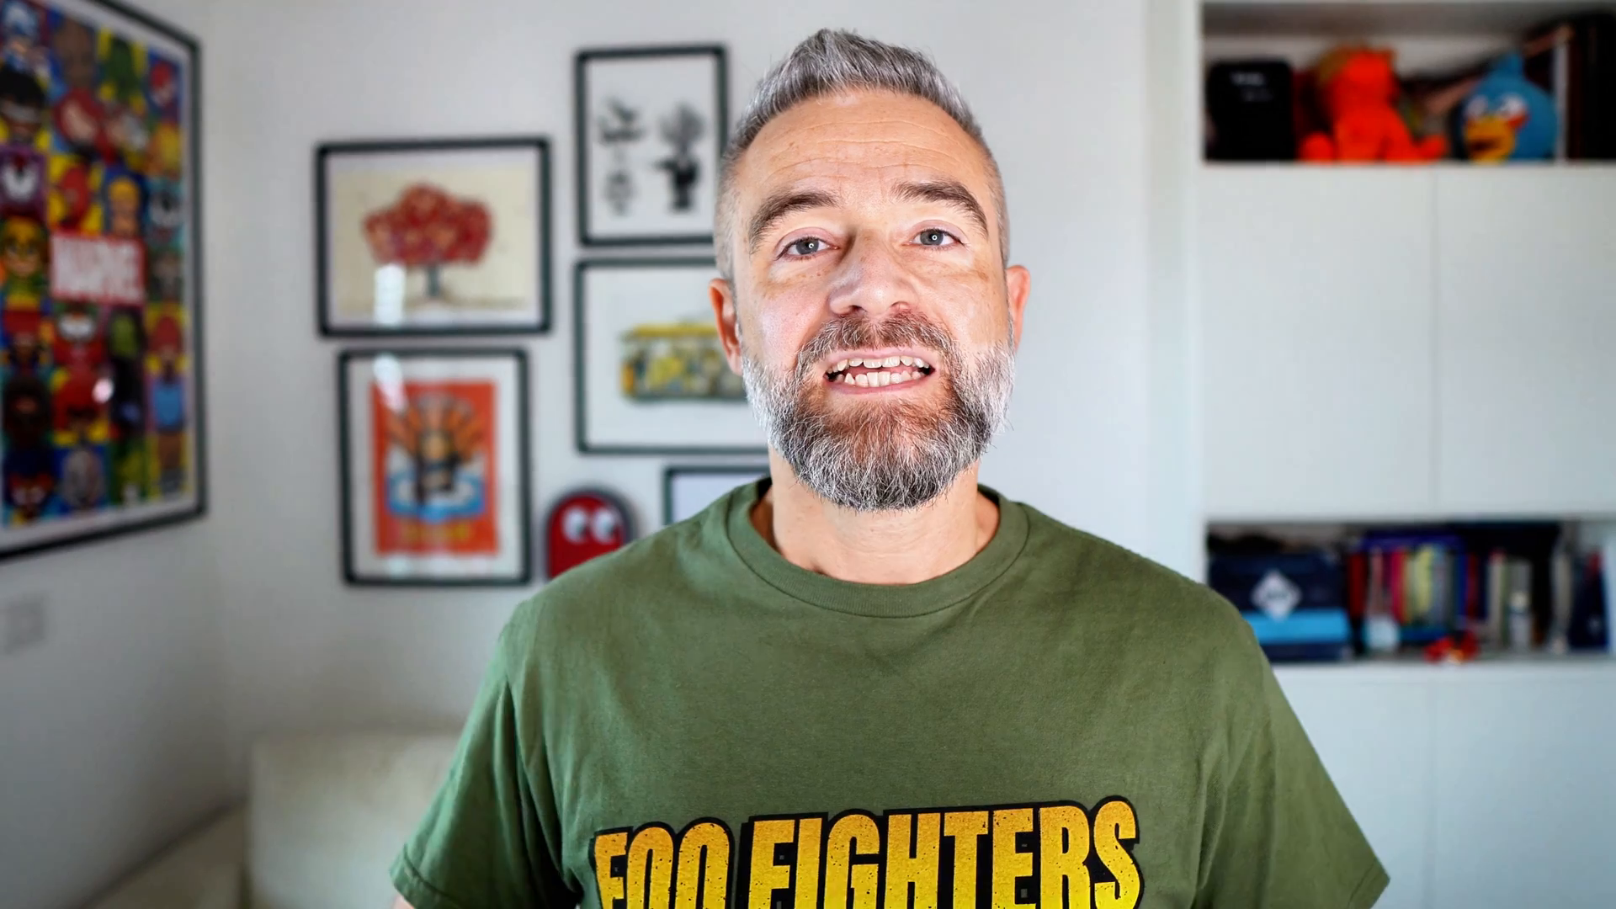